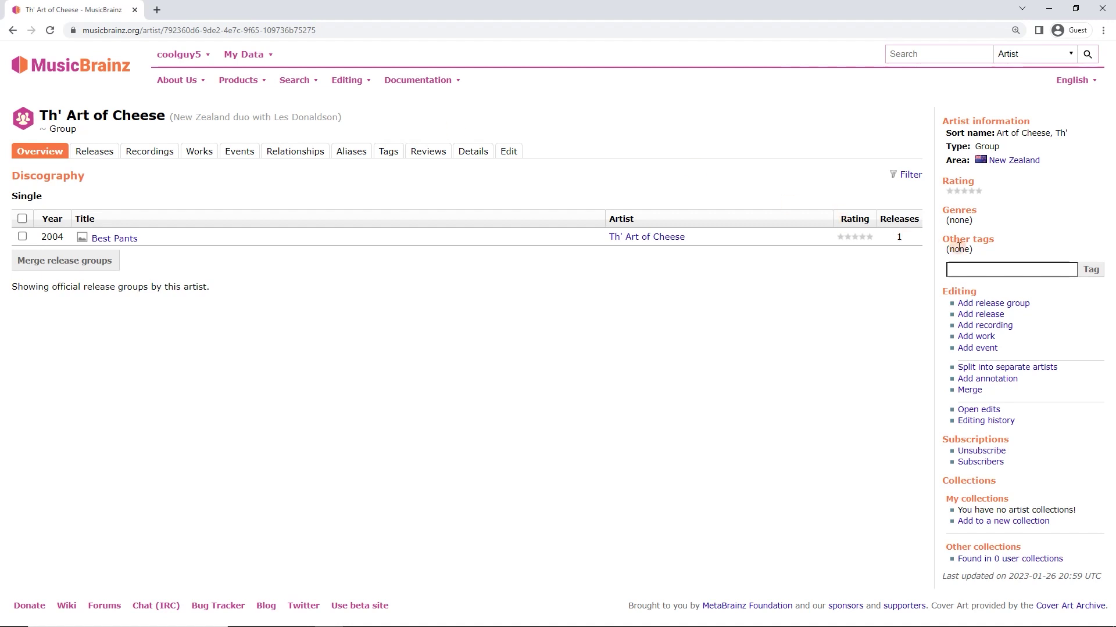
# - Tag the Th' Art of Cheese artist with 'swing' and 'funk' from the tag suggestions and save
pyautogui.click(996, 270)
pyautogui.write('s')
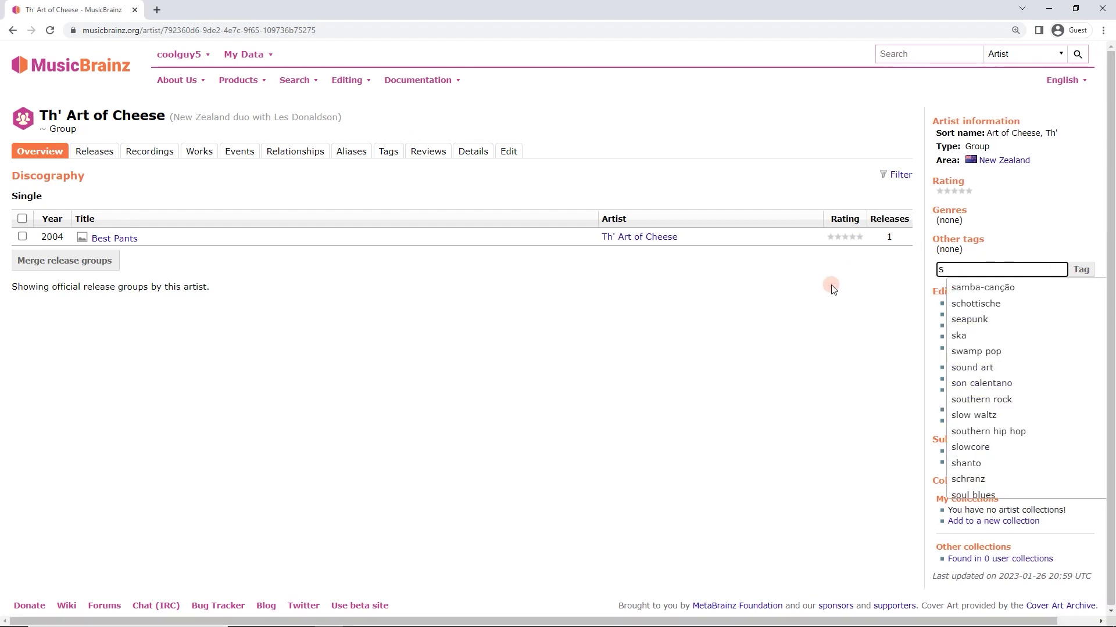
pyautogui.write('win')
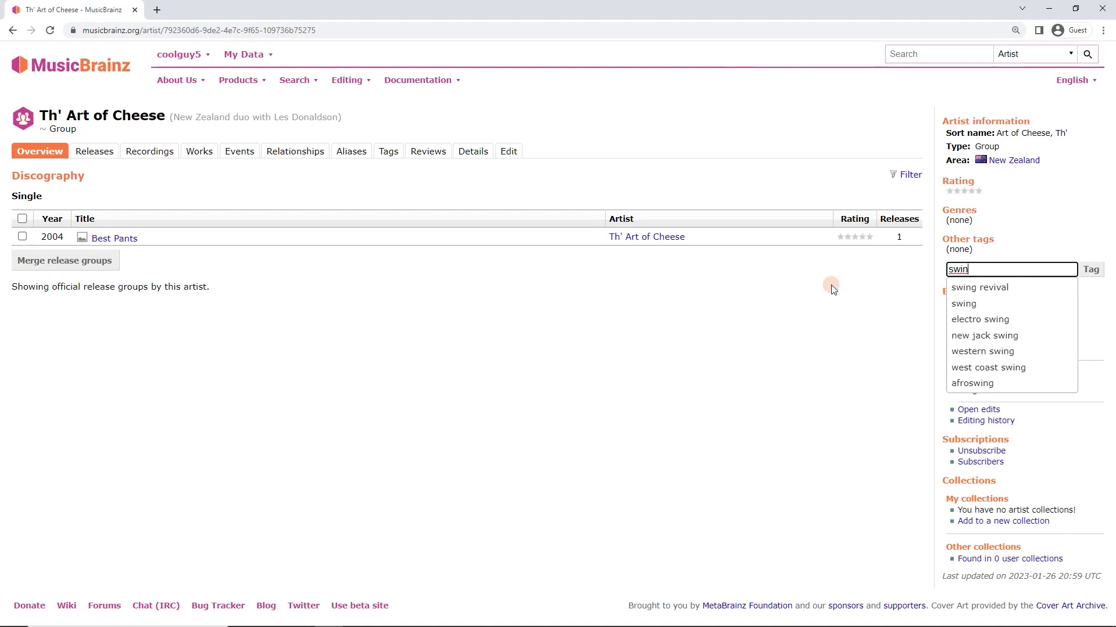
pyautogui.click(981, 304)
pyautogui.click(1009, 269)
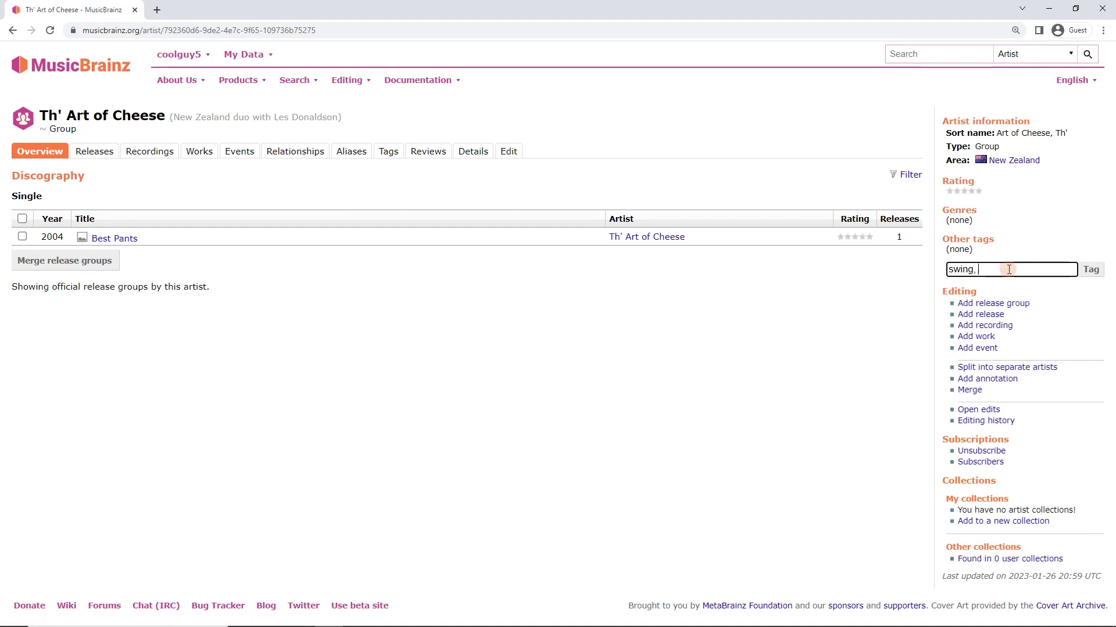
pyautogui.write('funk')
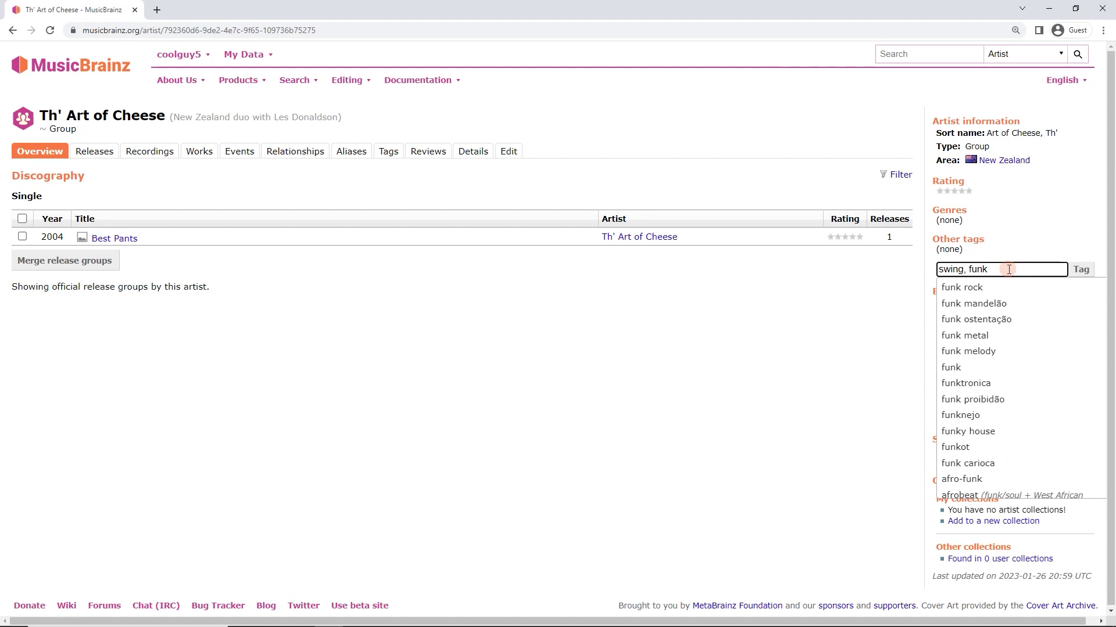
pyautogui.click(974, 367)
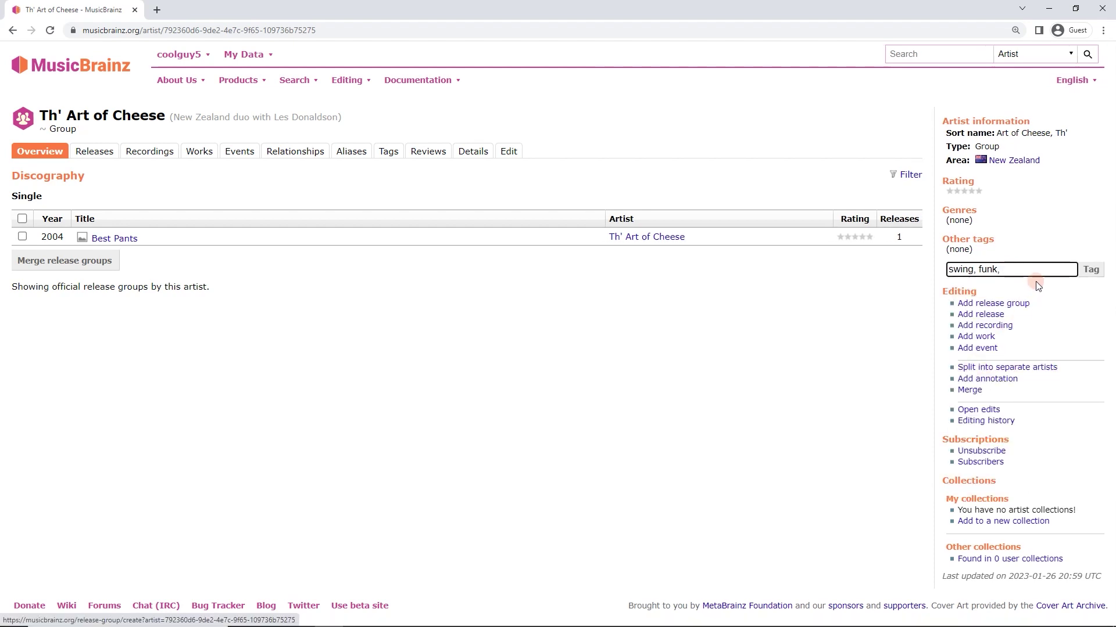
pyautogui.click(1088, 270)
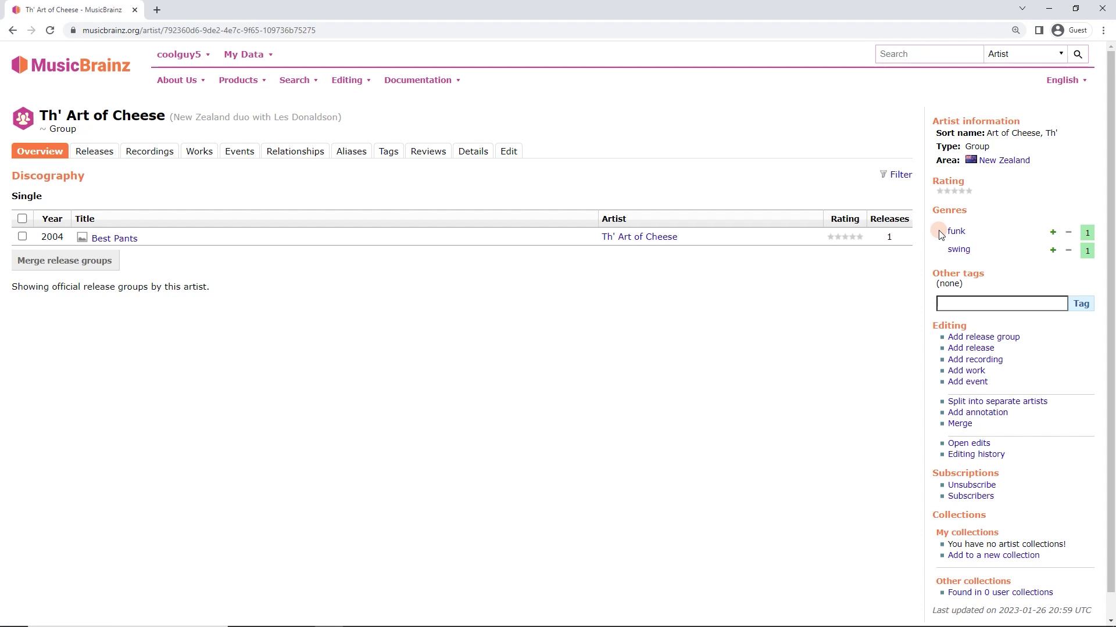
# - Add the tags 'favourite' and '_edit' to the Th' Art of Cheese artist
pyautogui.click(964, 304)
pyautogui.write('fav')
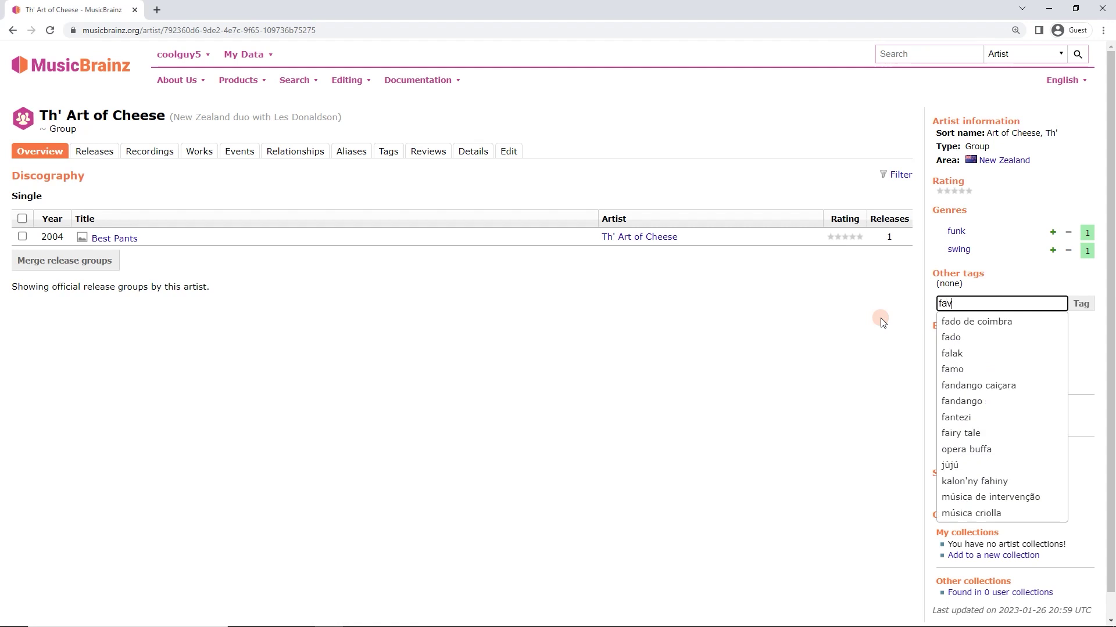
pyautogui.write('ourite')
pyautogui.press('Return')
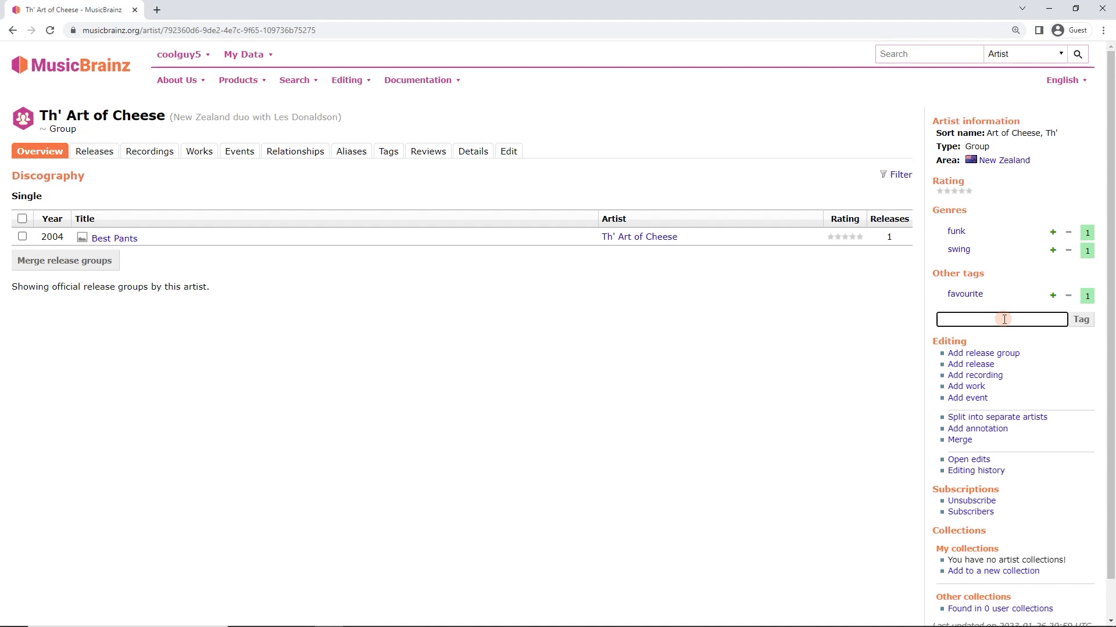
pyautogui.write('_edit')
pyautogui.press('Return')
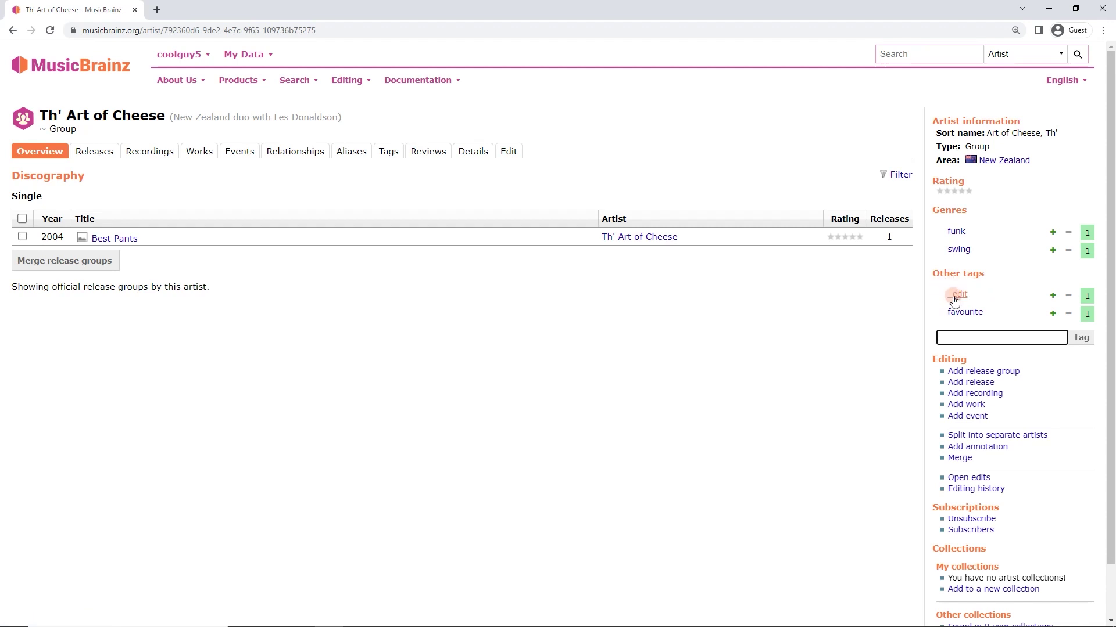
# - Remove the '_edit' tag from Th' Art of Cheese and open the 'favourite' tag listing
pyautogui.click(1068, 295)
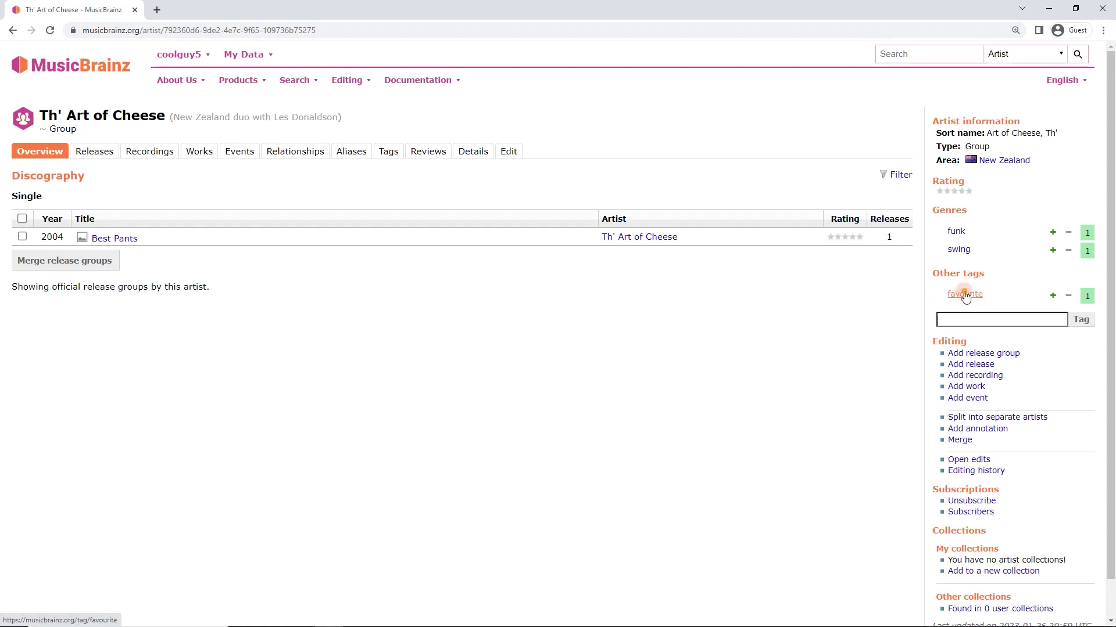
pyautogui.click(964, 294)
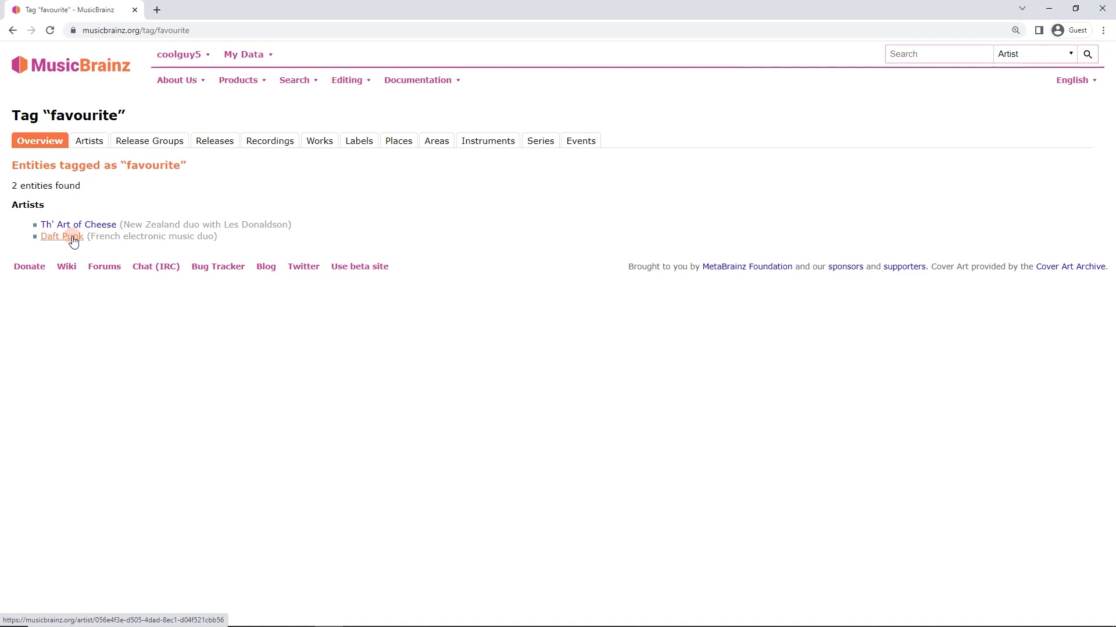
pyautogui.click(12, 30)
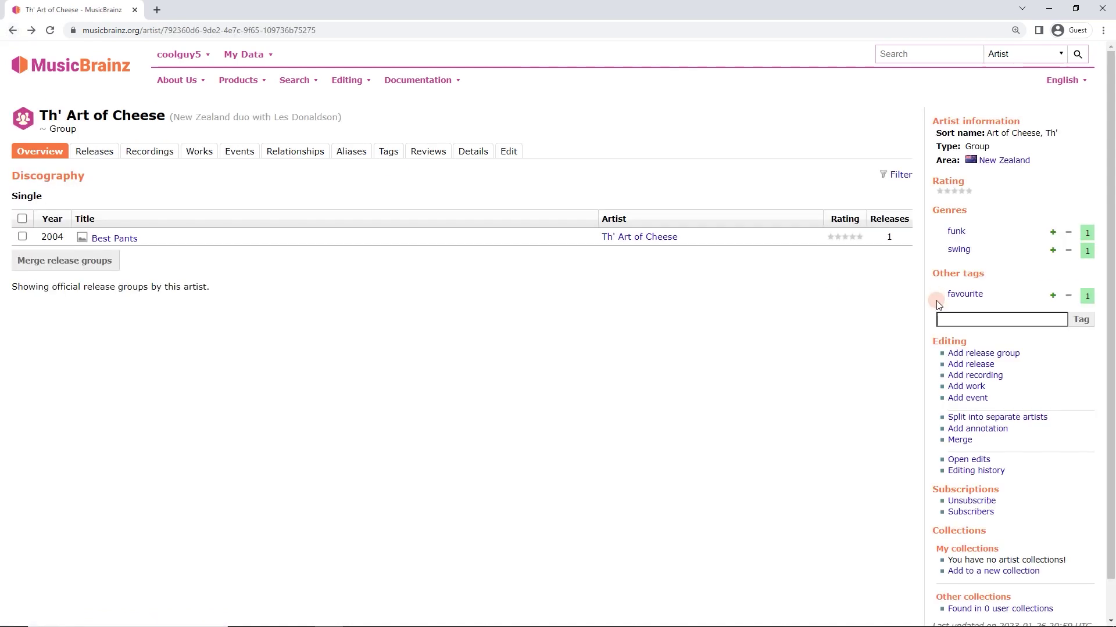
pyautogui.click(976, 297)
# - On Daft Punk, remove the 'favourite' tag, upvote the electronic genre, and return to the listing
pyautogui.click(62, 236)
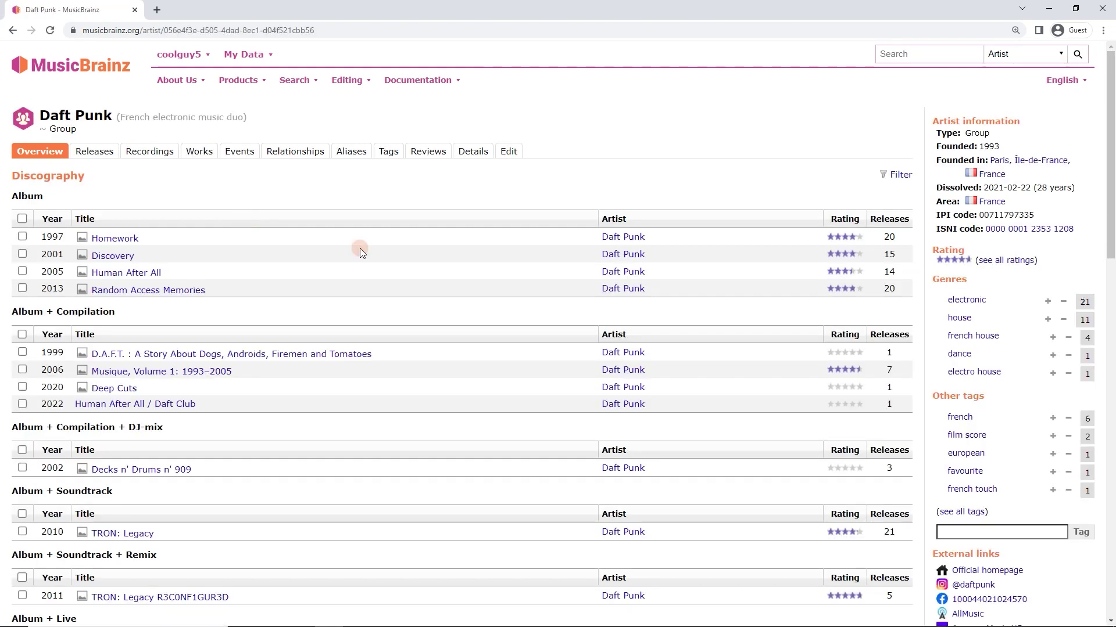
pyautogui.scroll(-2, 988, 418)
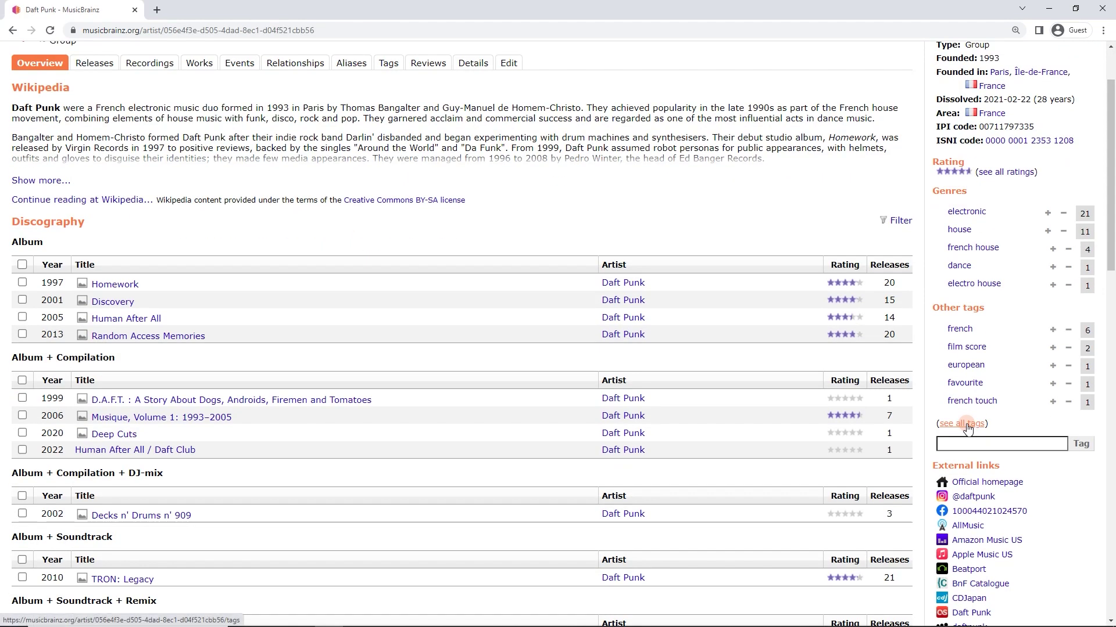
pyautogui.click(1067, 385)
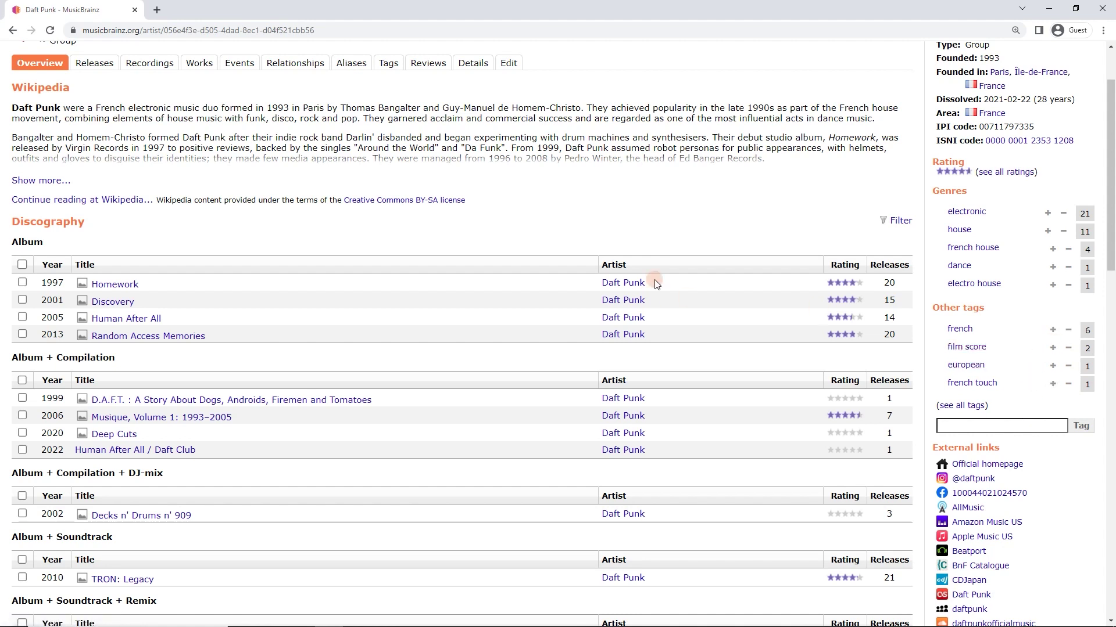
pyautogui.scroll(2, 657, 284)
pyautogui.moveTo(244, 55)
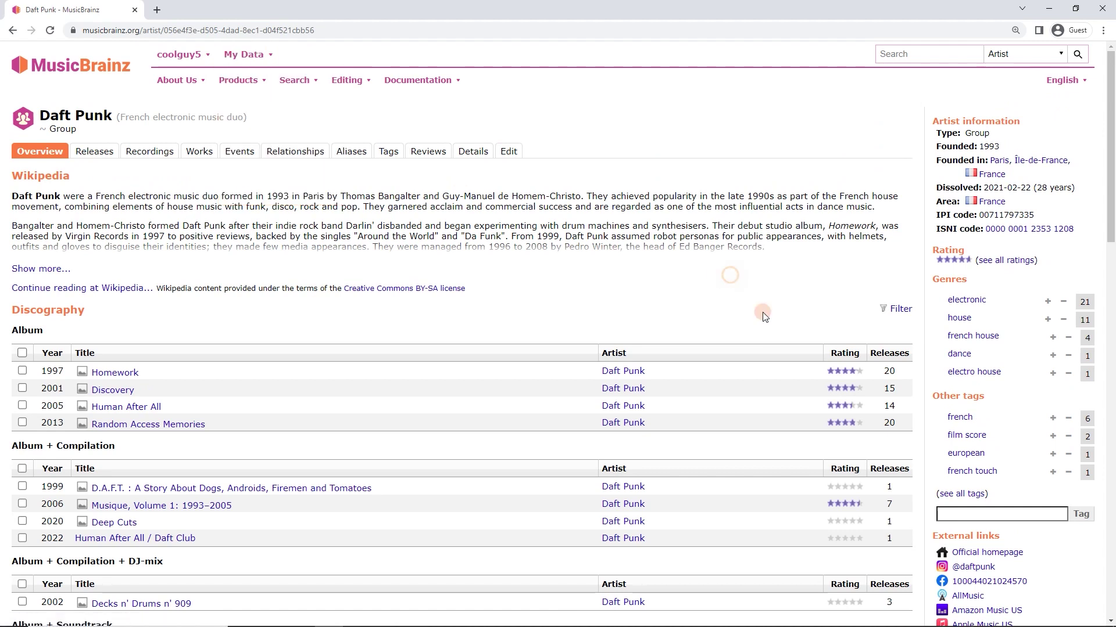
pyautogui.scroll(-2, 996, 510)
pyautogui.scroll(2, 1015, 474)
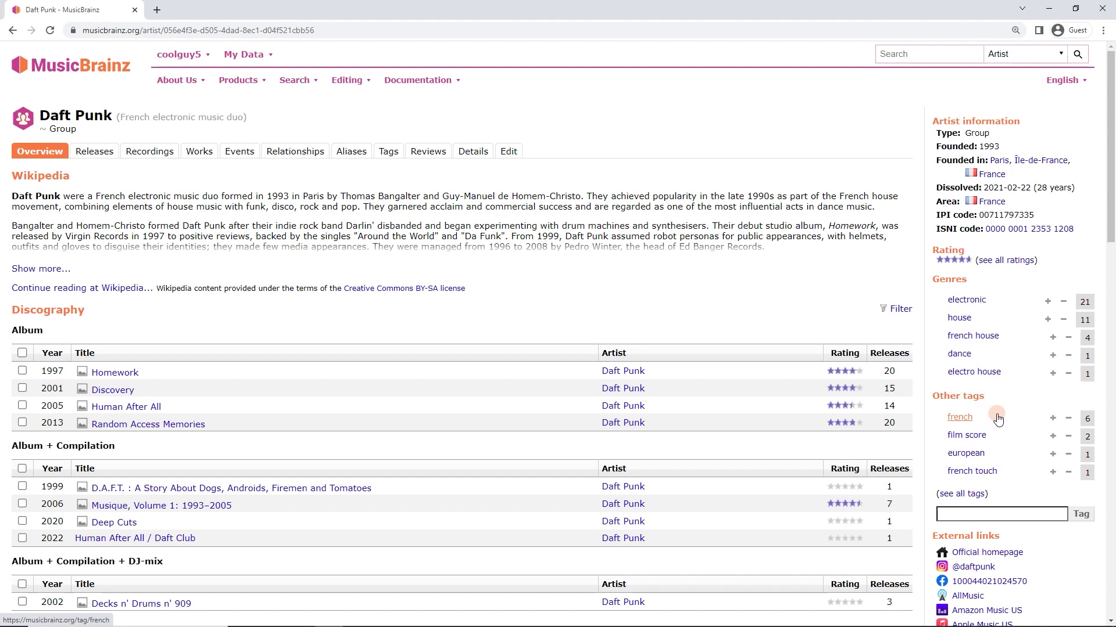
pyautogui.click(1049, 303)
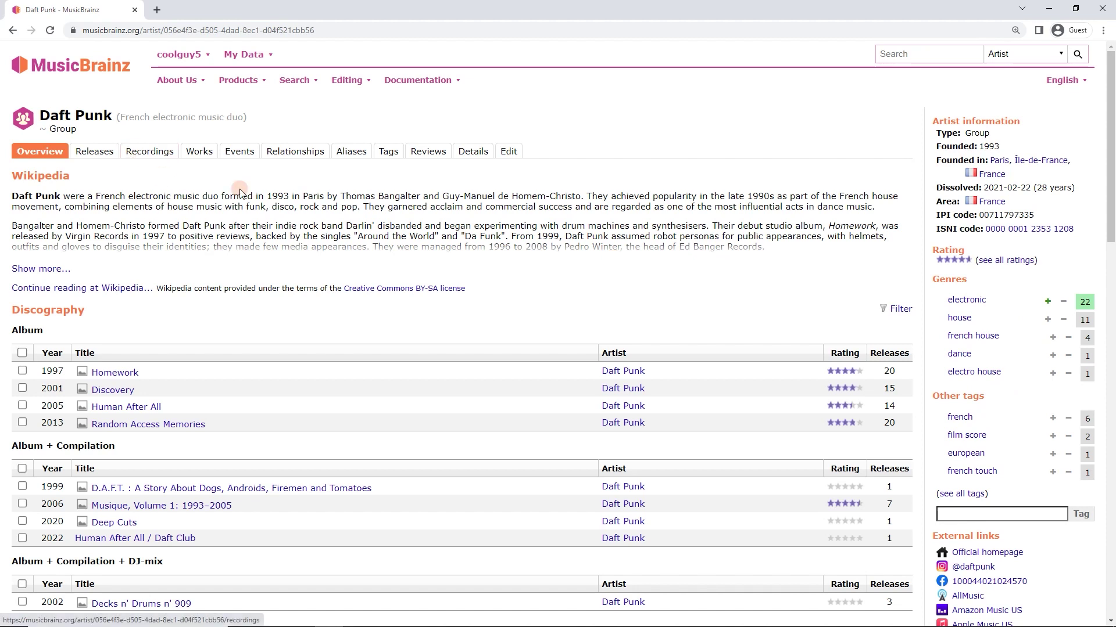
pyautogui.click(11, 30)
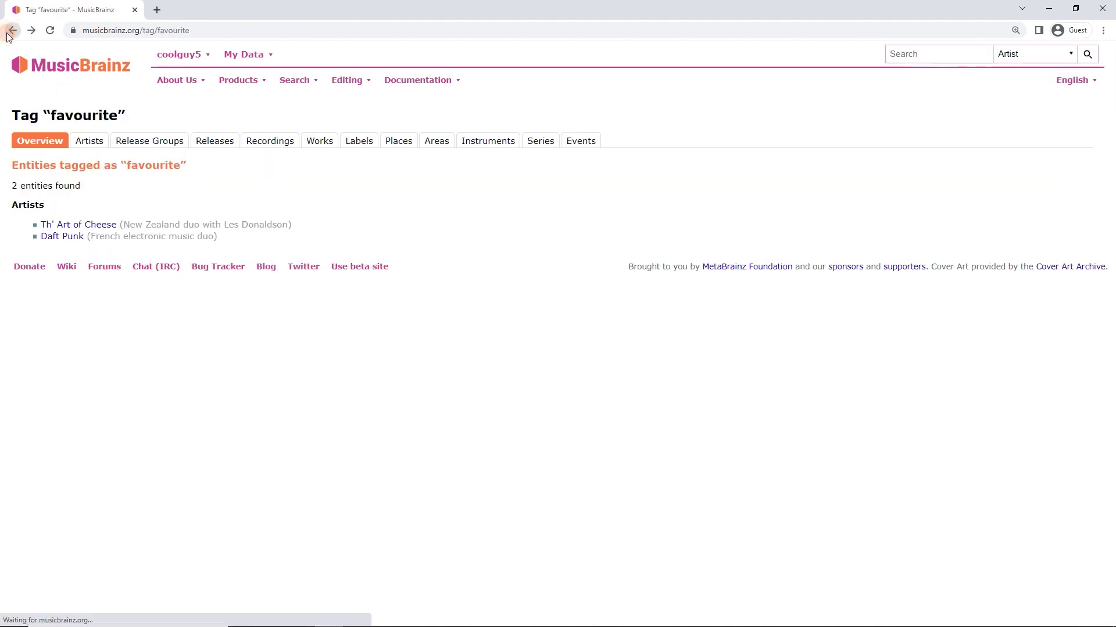
# - Reload the favourite listing, open Th' Art of Cheese, and remove its 'favourite' tag
pyautogui.rightClick(155, 189)
pyautogui.click(169, 221)
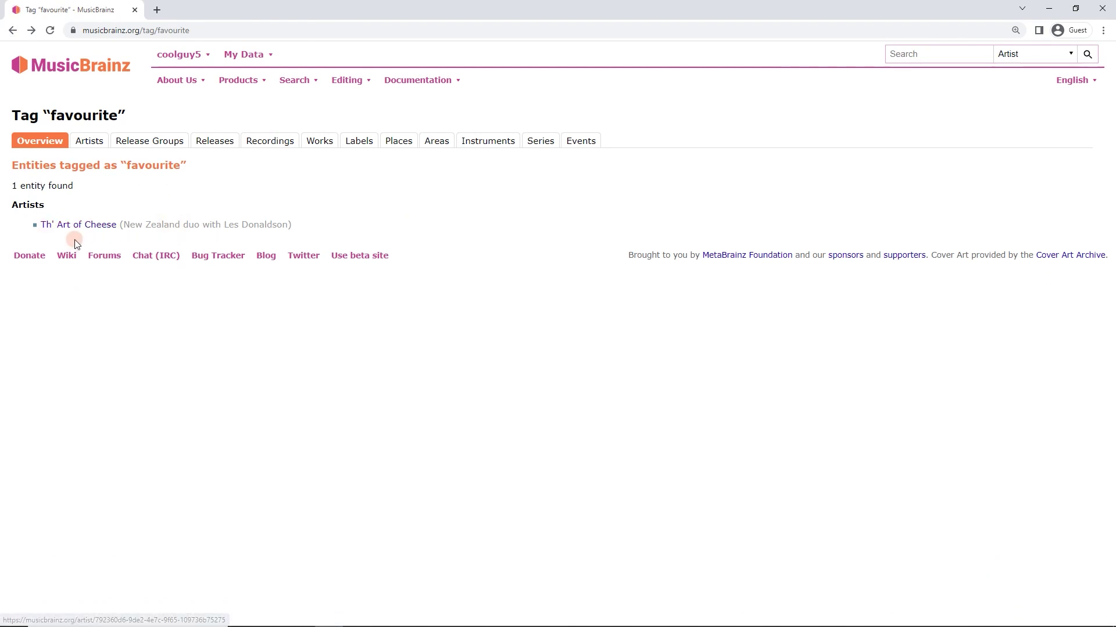
pyautogui.click(93, 228)
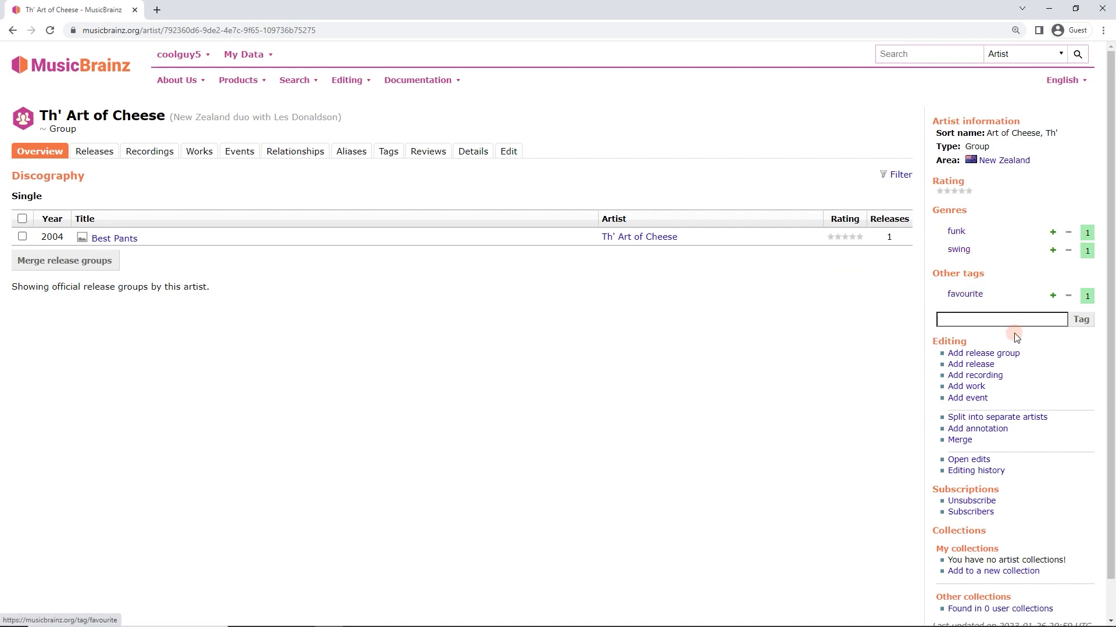
pyautogui.click(1068, 297)
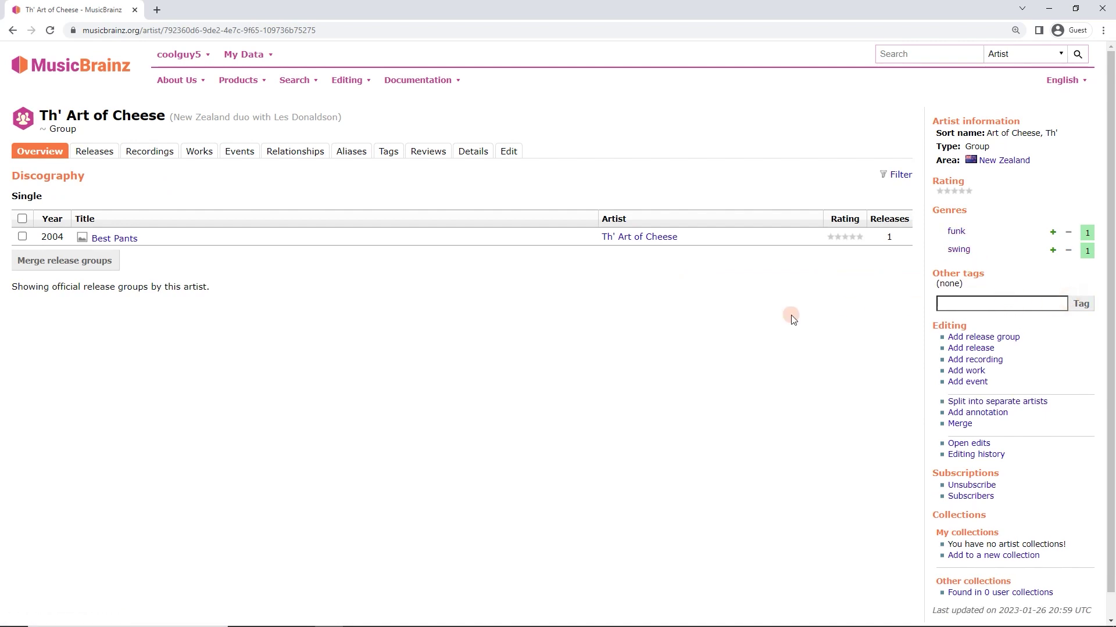
# - Browse the 'funk' tag page, then return to the Th' Art of Cheese page
pyautogui.click(955, 232)
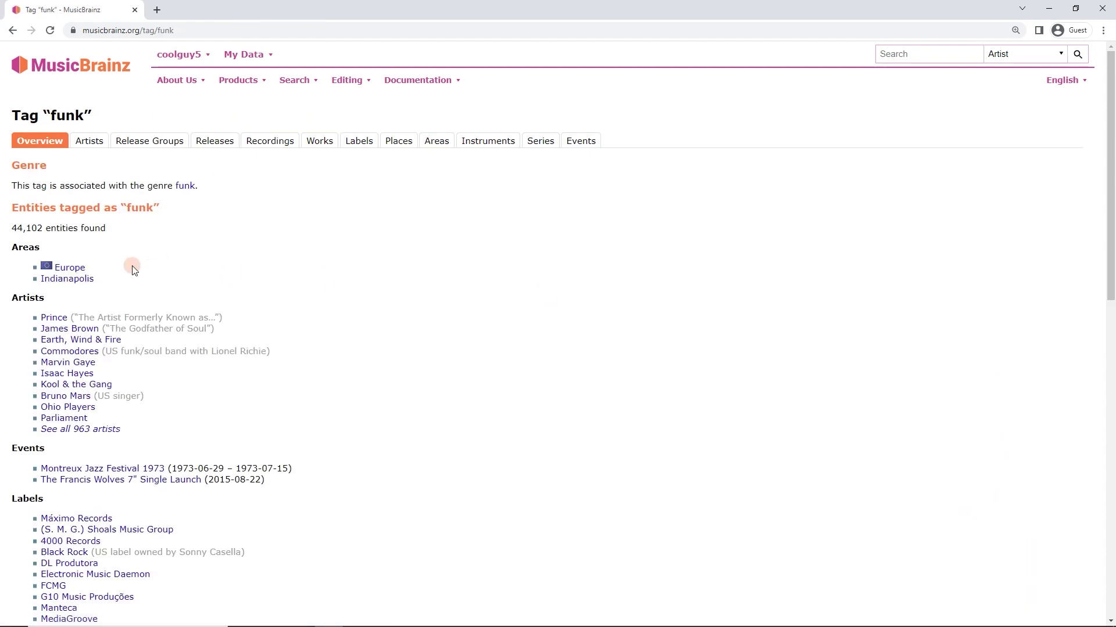
pyautogui.scroll(-3, 133, 267)
pyautogui.scroll(-5, 104, 319)
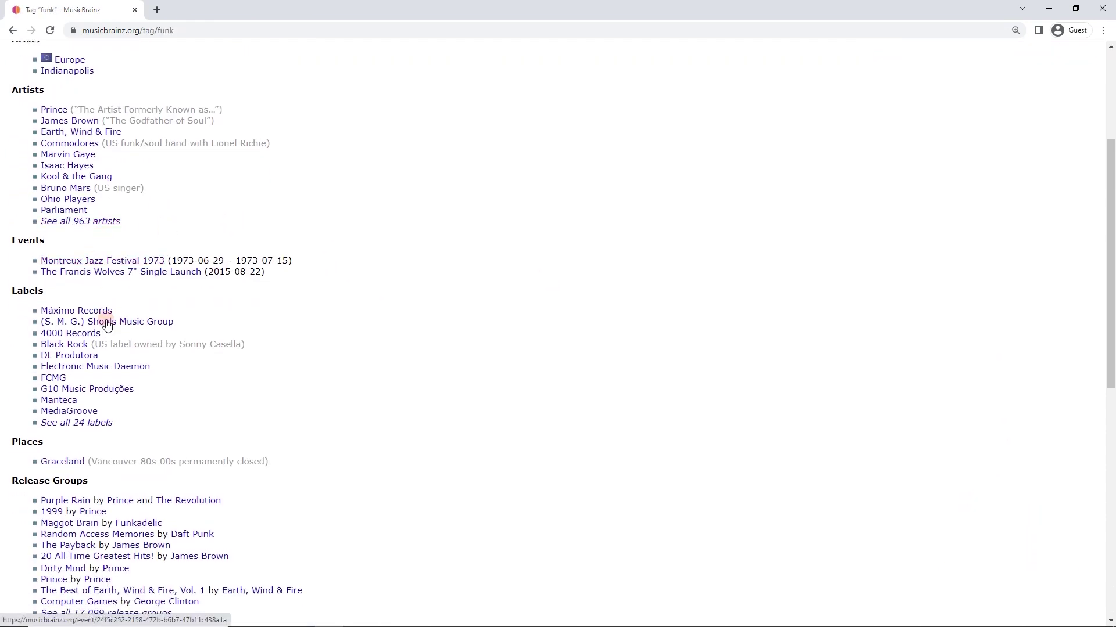
pyautogui.scroll(-1, 191, 349)
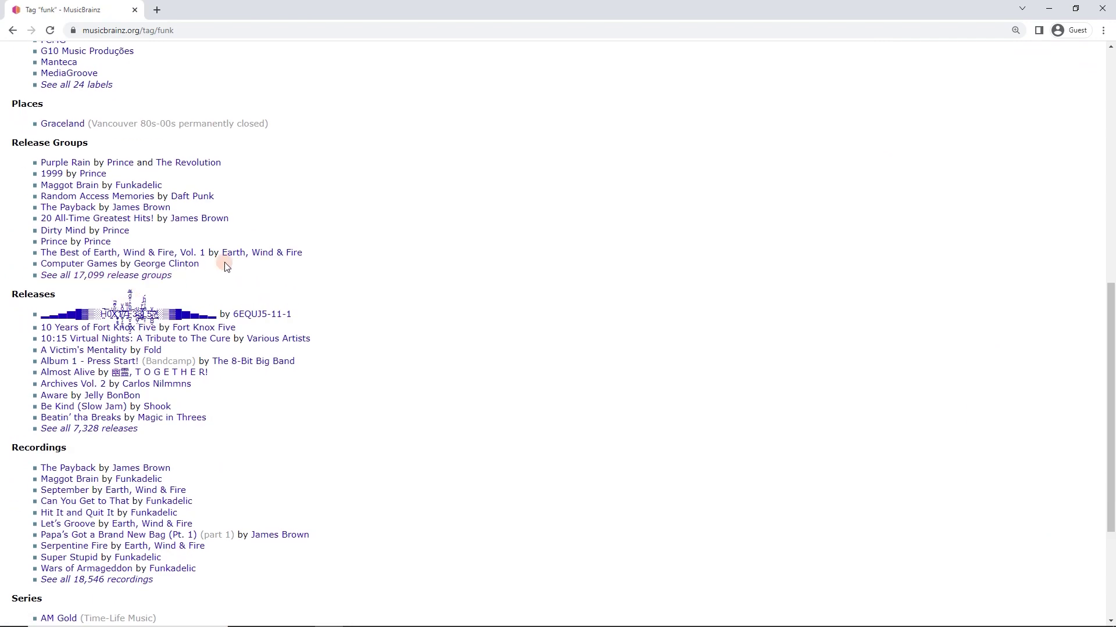
pyautogui.scroll(5, 226, 262)
pyautogui.click(13, 30)
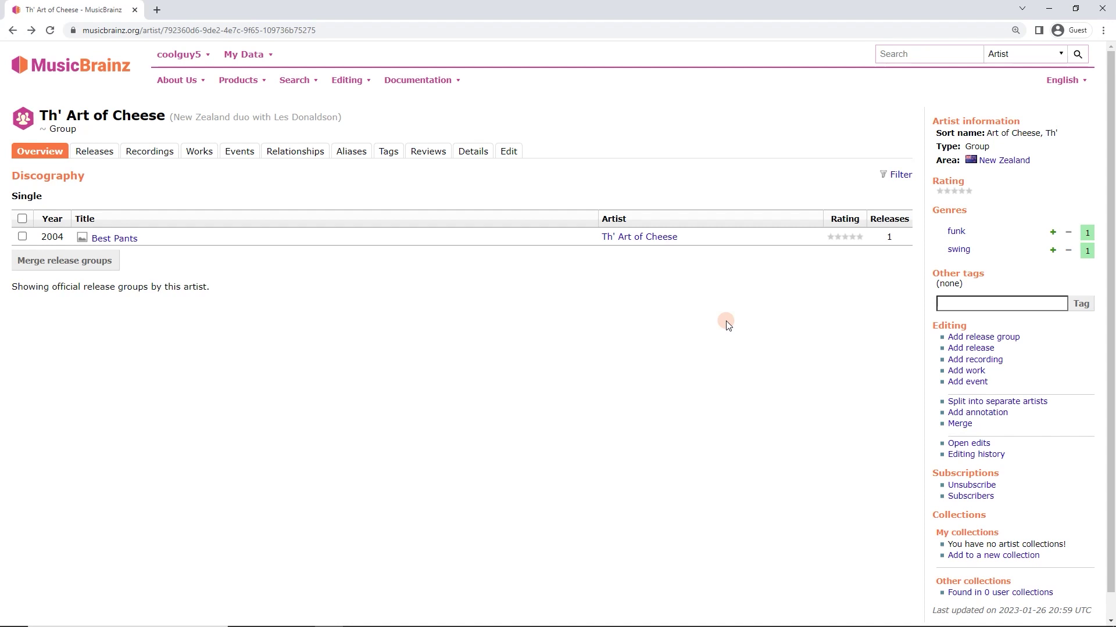
pyautogui.click(123, 242)
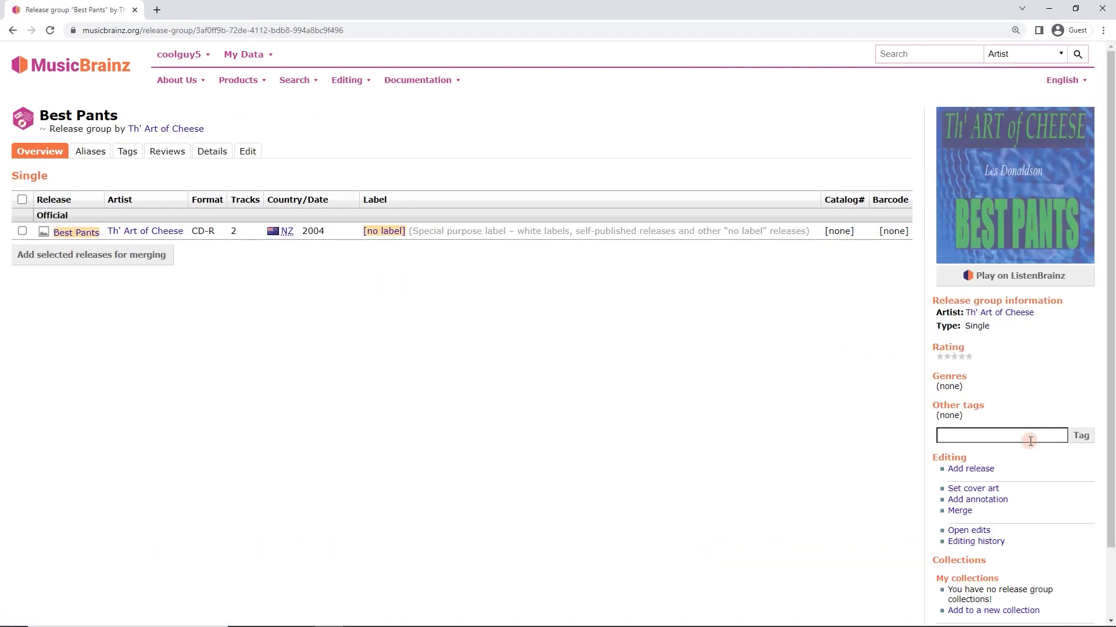
# - Add the 'funk' tag to the Best Pants release group
pyautogui.click(1027, 436)
pyautogui.write('funk')
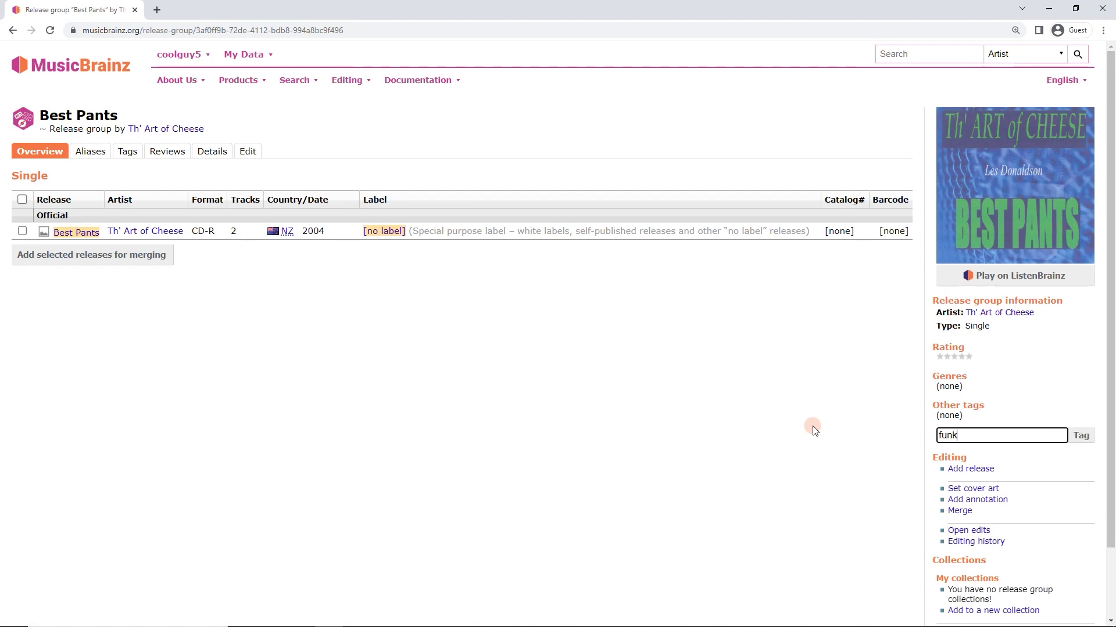
pyautogui.press('Return')
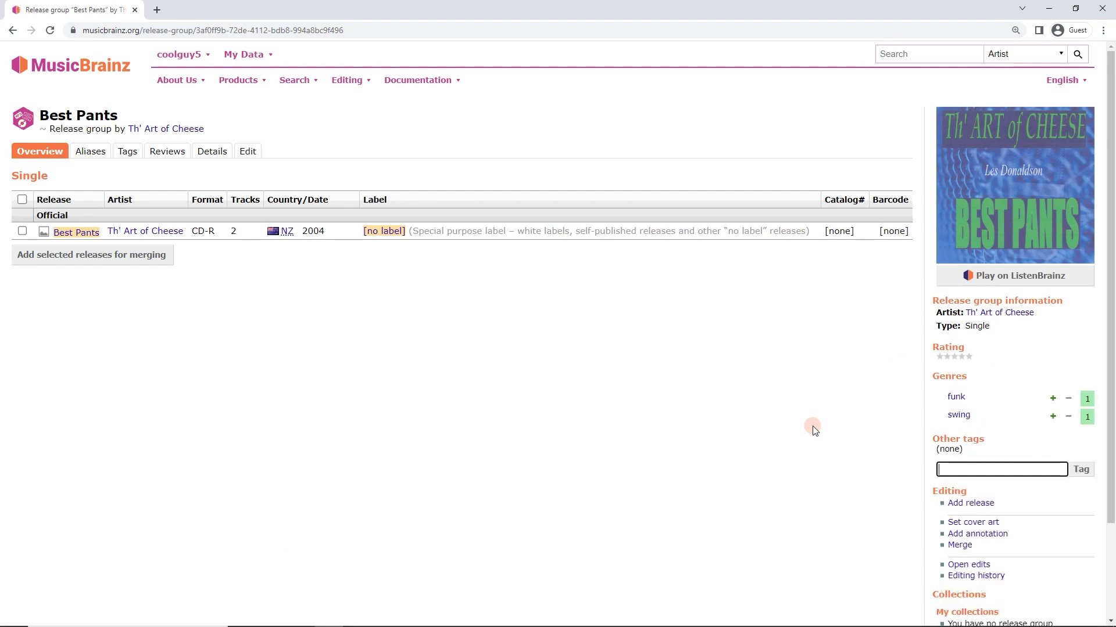
pyautogui.click(813, 430)
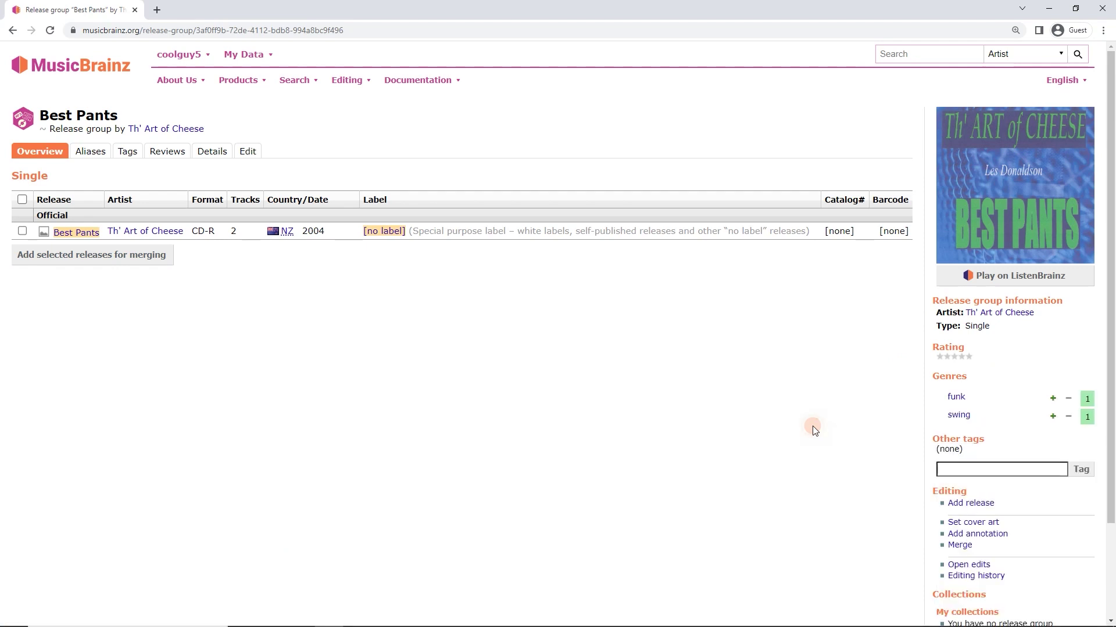
# - Open the Best Pants release and tag it 'funk, swing'
pyautogui.click(62, 239)
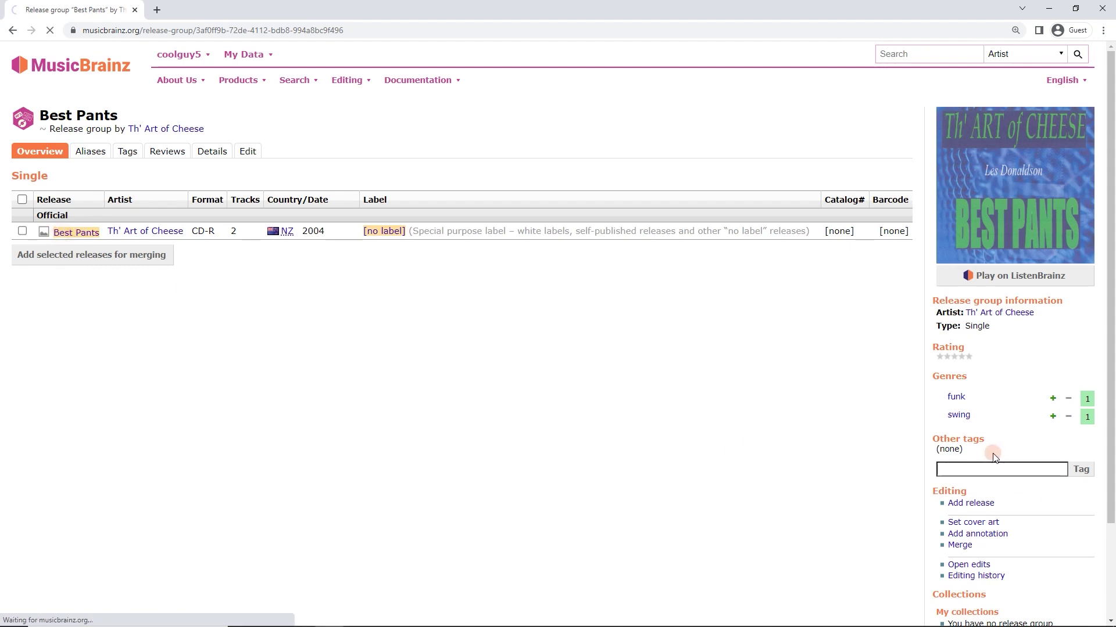
pyautogui.scroll(-2, 996, 466)
pyautogui.click(1014, 497)
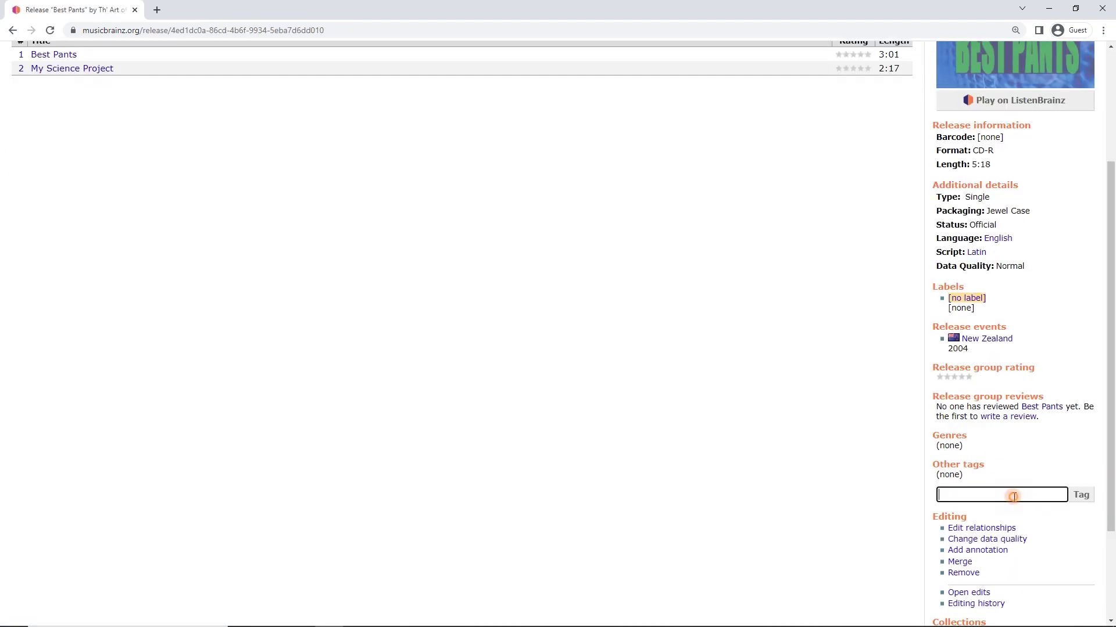
pyautogui.write('funk, swing')
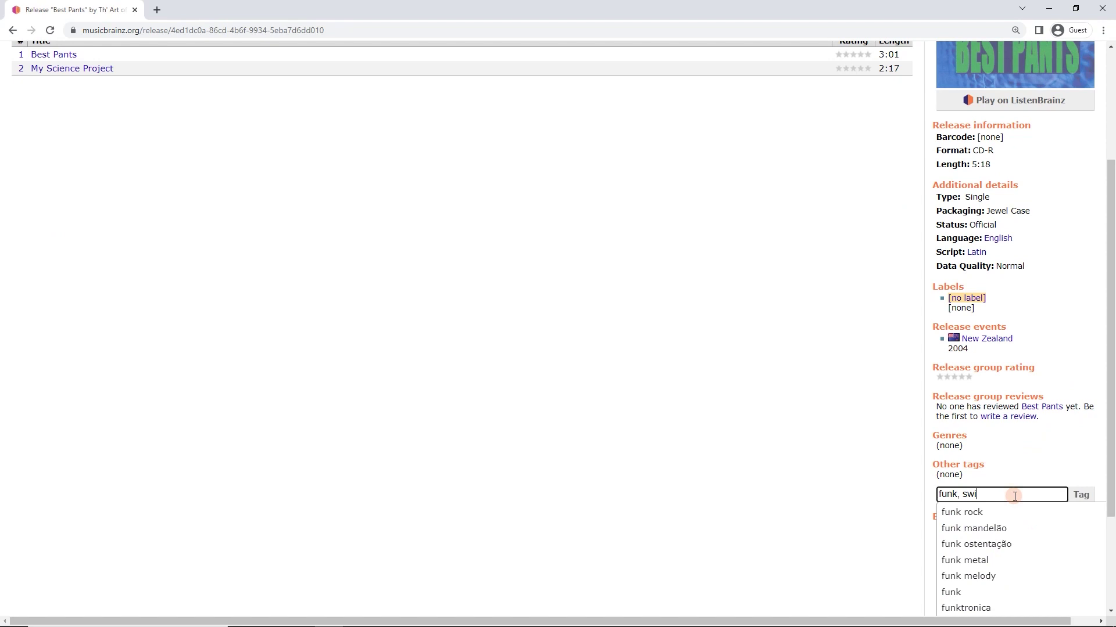
pyautogui.press('Return')
pyautogui.scroll(3, 466, 292)
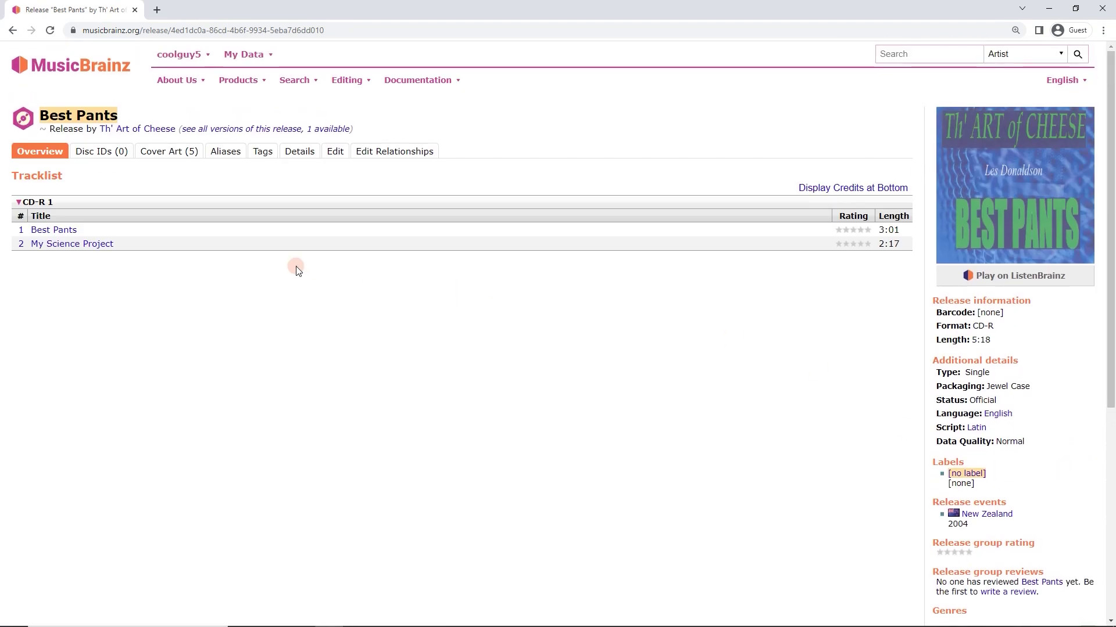
# - Open the Best Pants recording and tag it 'funk, swing'
pyautogui.click(39, 232)
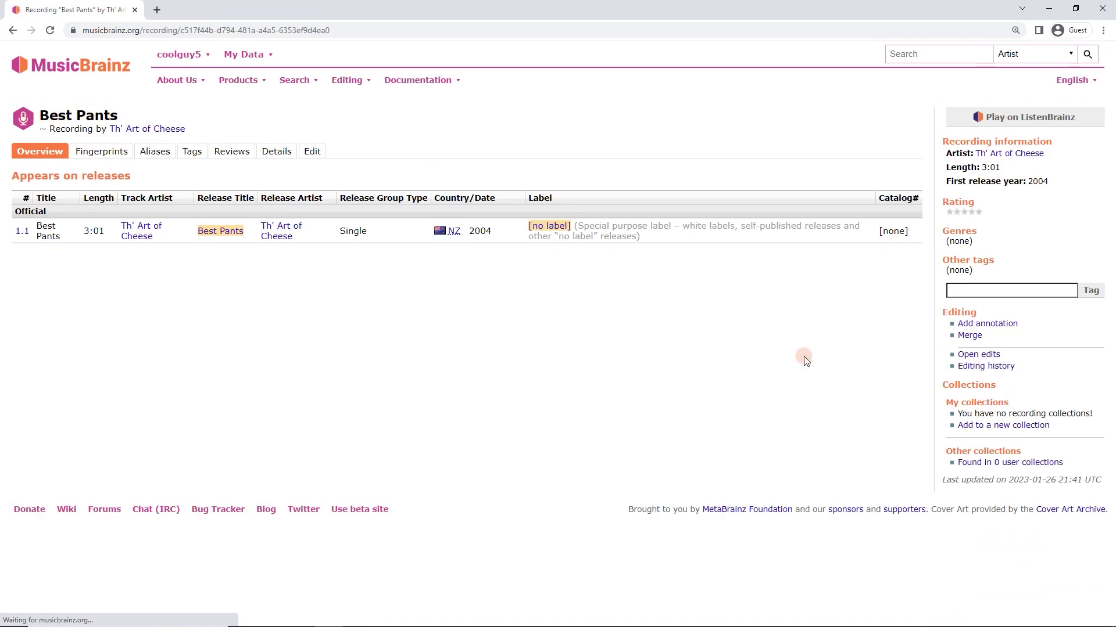
pyautogui.click(976, 296)
pyautogui.write('funk, ')
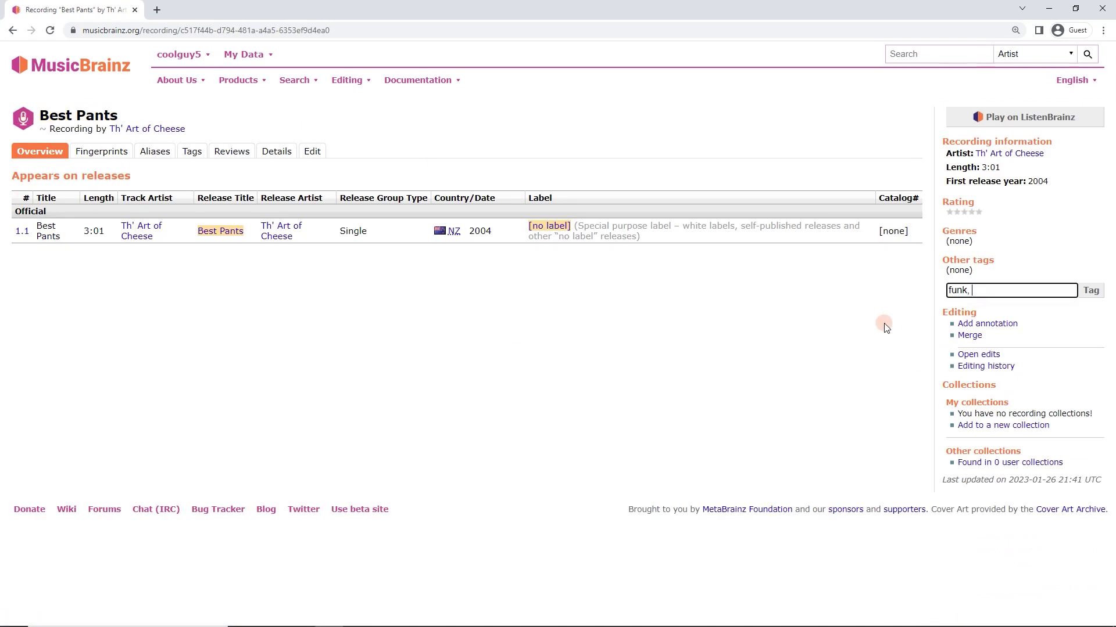
pyautogui.write('swing')
pyautogui.press('Return')
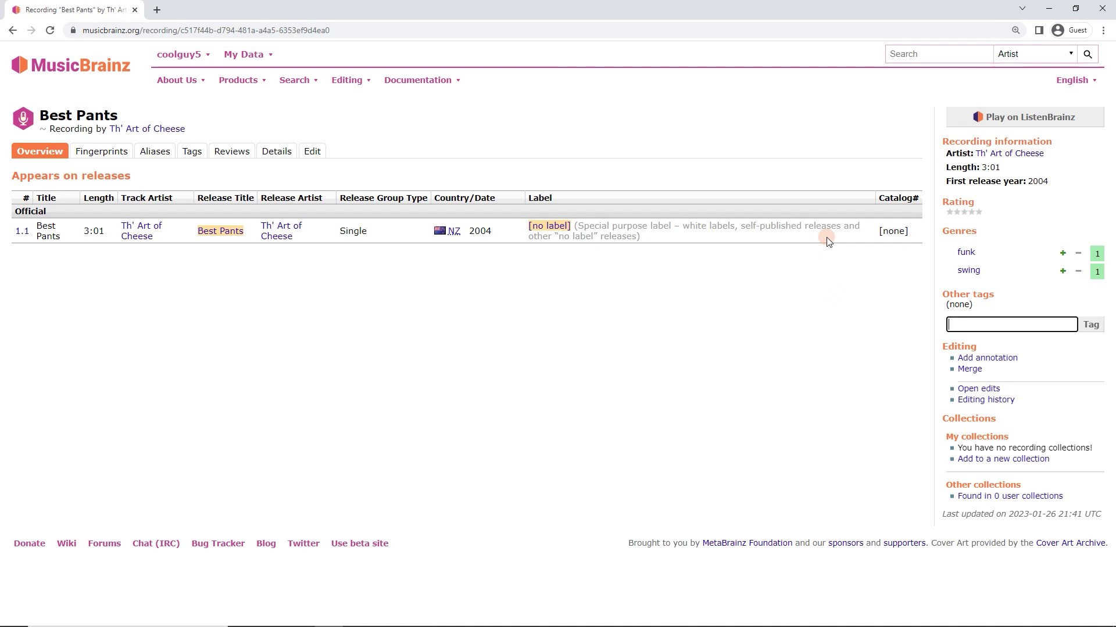
# - Remove the funk and swing genres from the recording and tag it 'country' instead
pyautogui.click(1077, 256)
pyautogui.click(1077, 256)
pyautogui.click(1053, 289)
pyautogui.write('country')
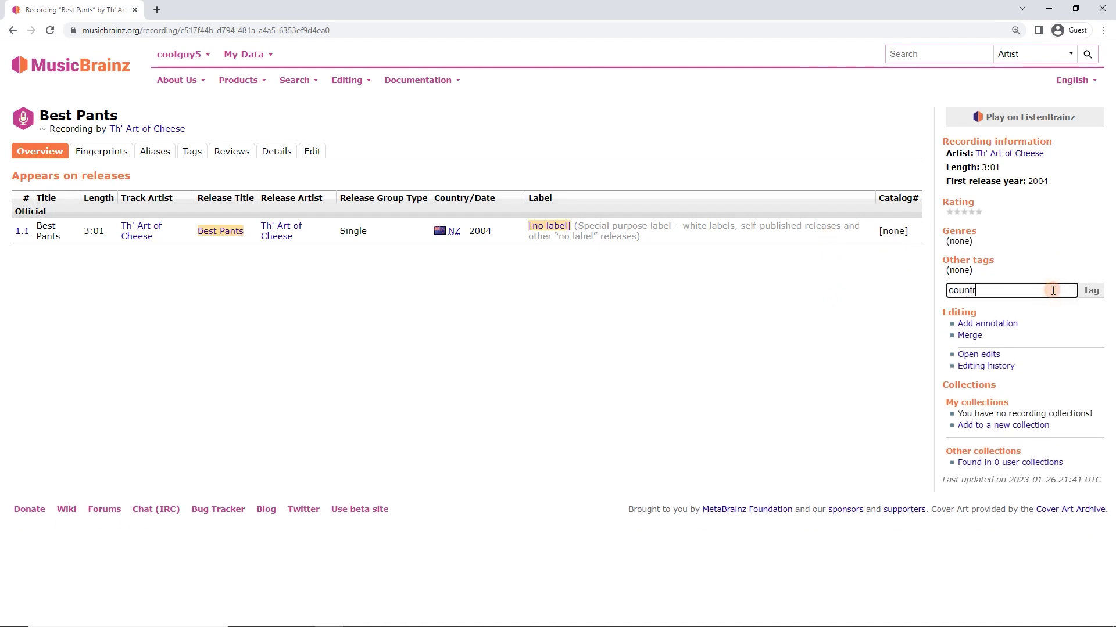
pyautogui.press('Return')
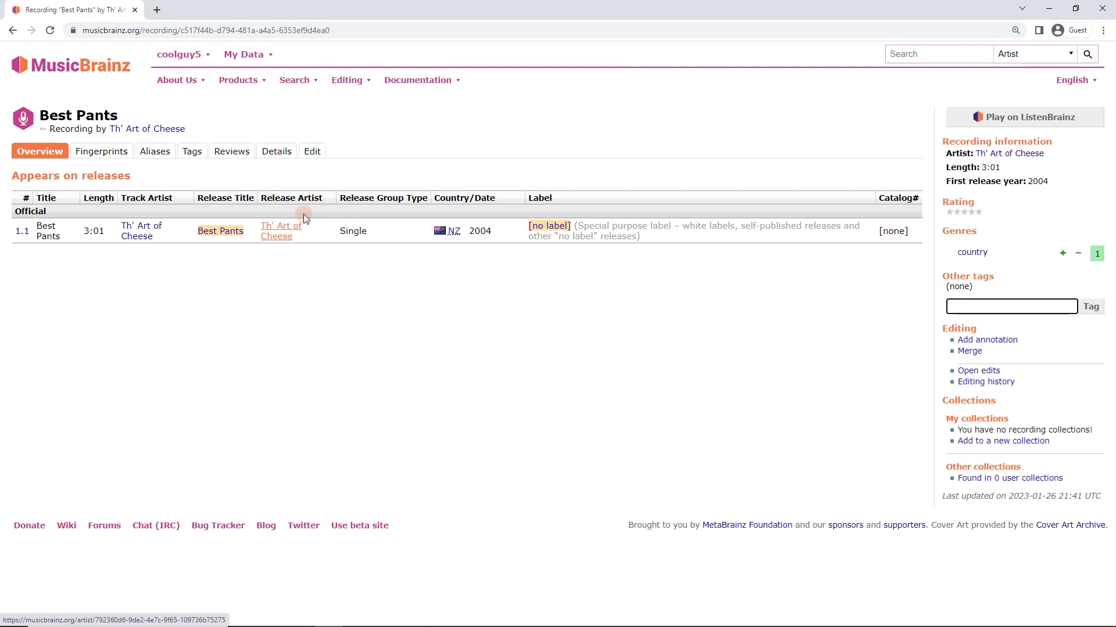
# - Open the Best Pants release page and check its Genres section shows funk and swing
pyautogui.click(235, 233)
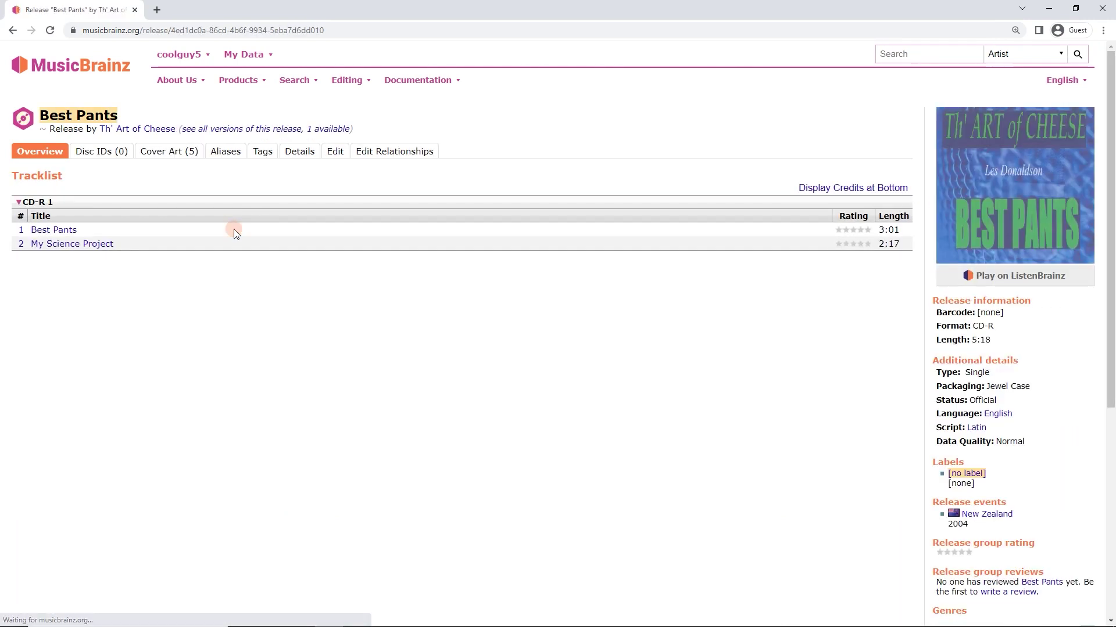
pyautogui.scroll(-1, 581, 341)
pyautogui.scroll(-3, 639, 354)
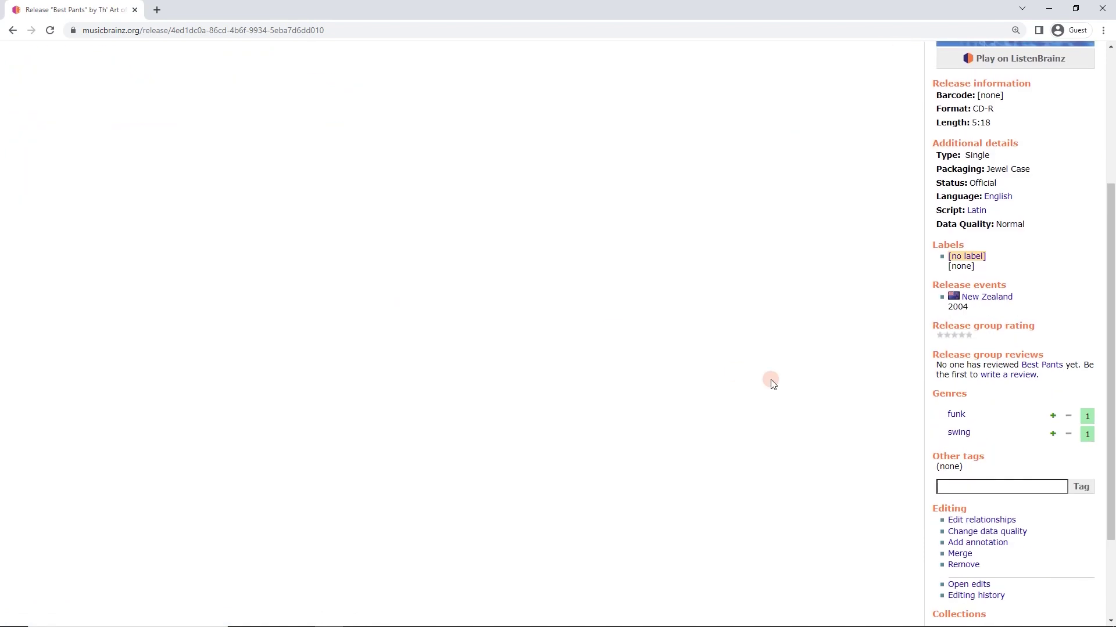
pyautogui.scroll(2, 271, 197)
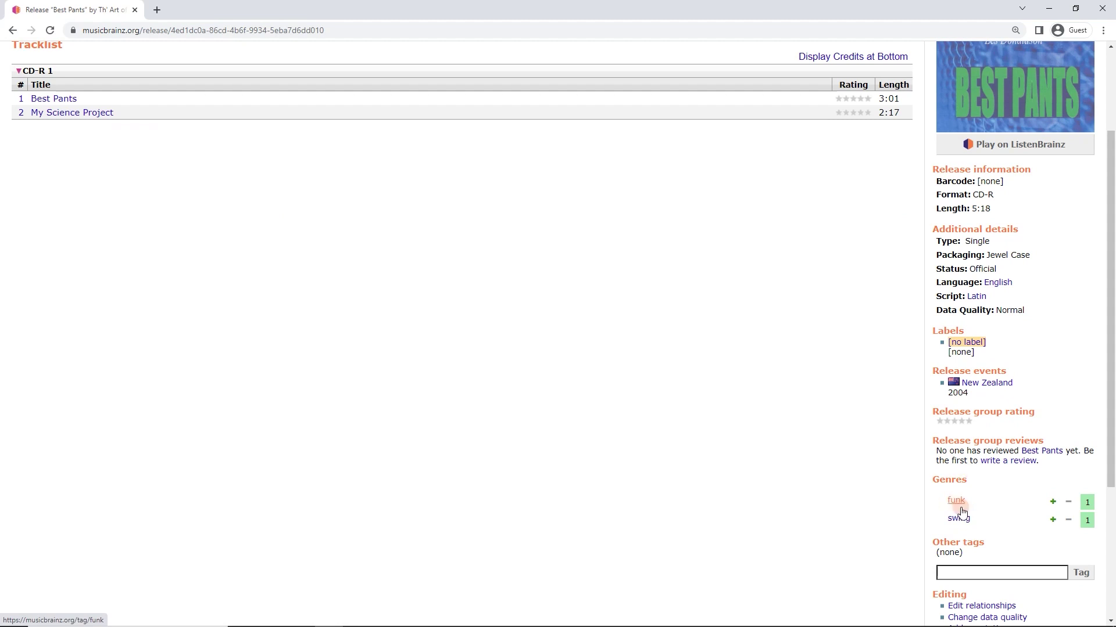
pyautogui.scroll(1, 585, 283)
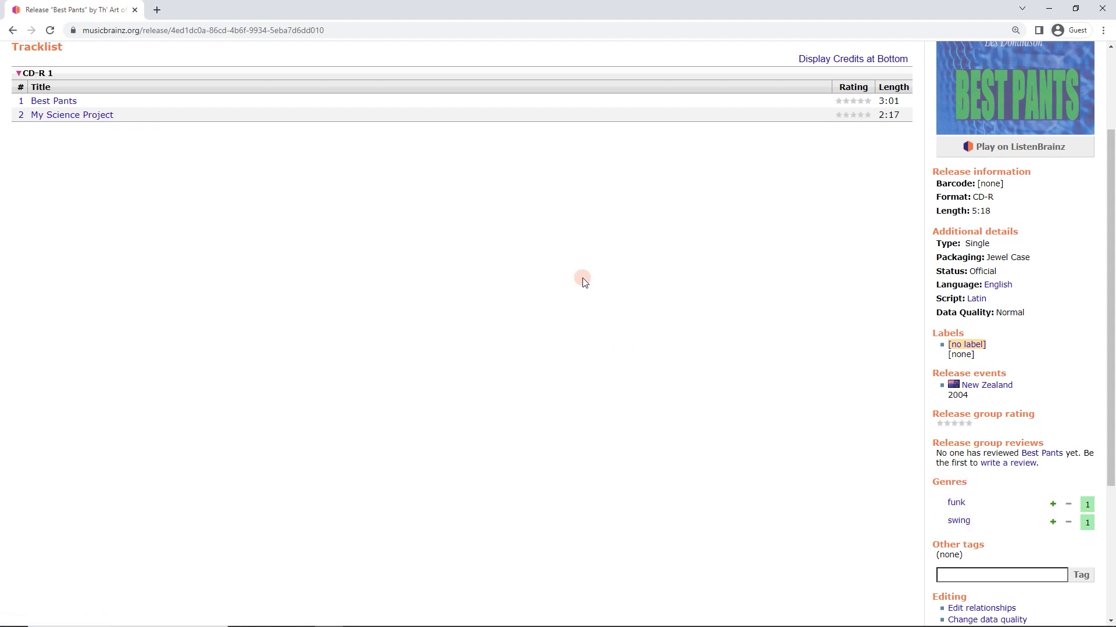
pyautogui.scroll(3, 585, 283)
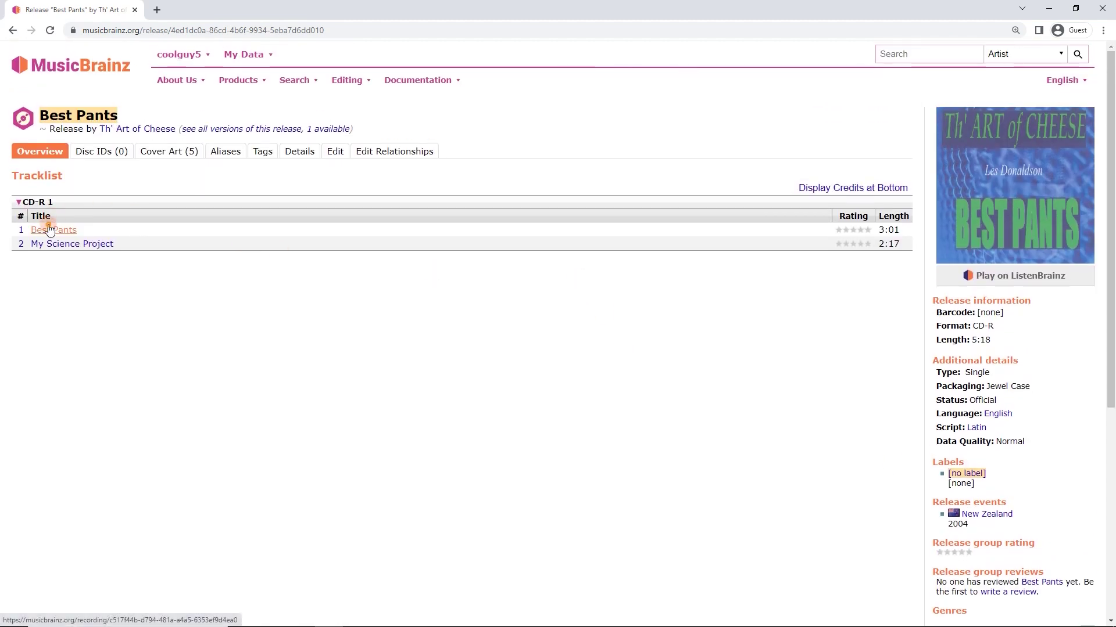
# - Remove the country genre from the Best Pants recording, then review the Best Pants release page
pyautogui.click(50, 229)
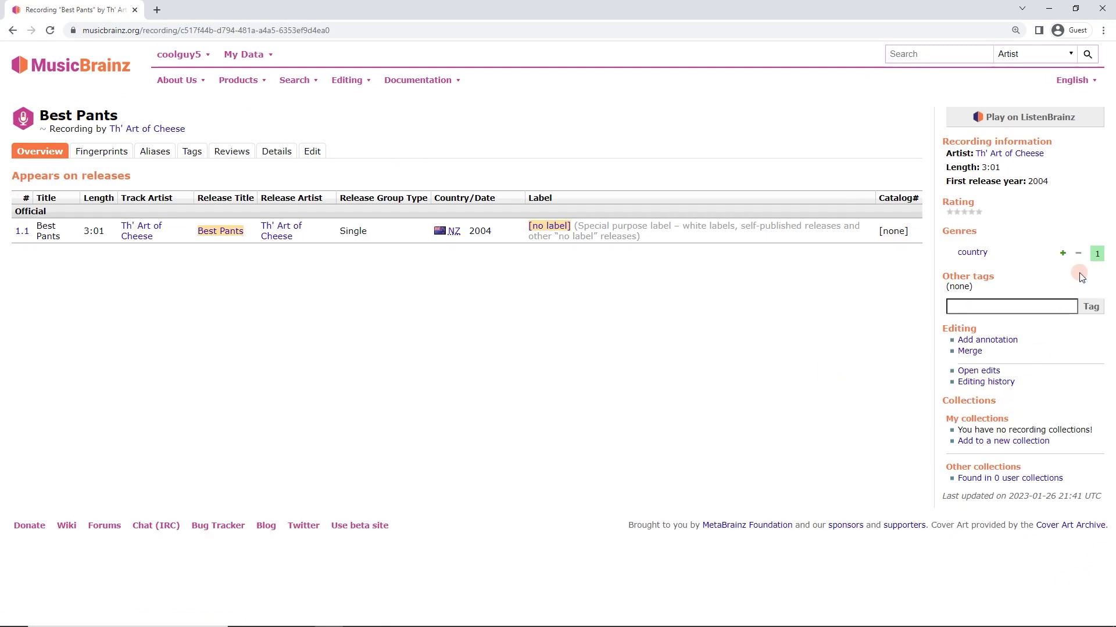
pyautogui.click(1078, 253)
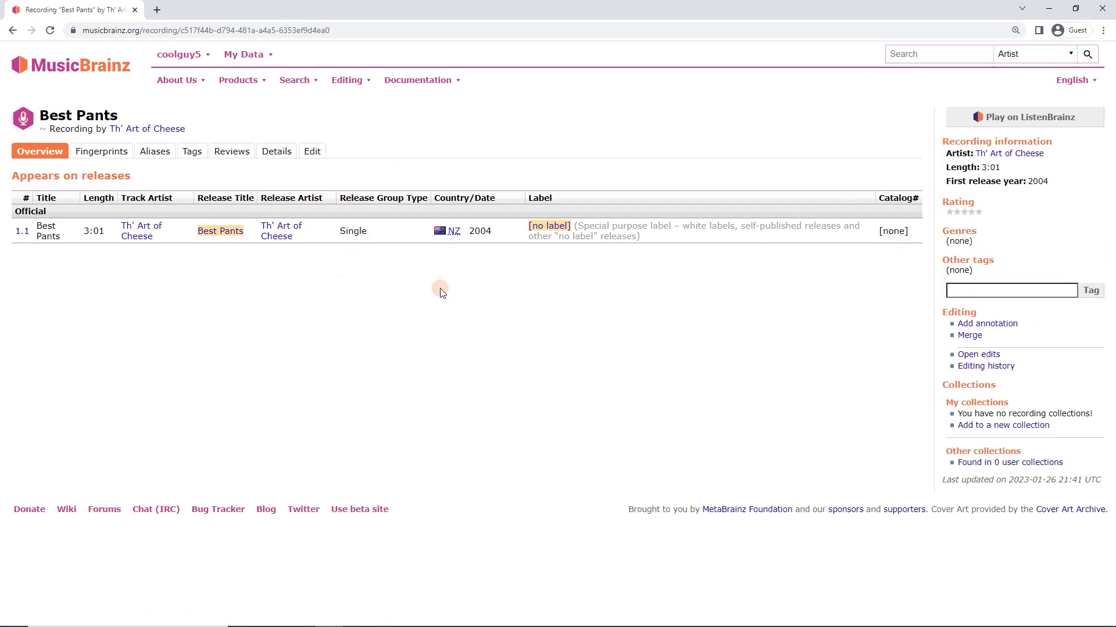
pyautogui.click(227, 233)
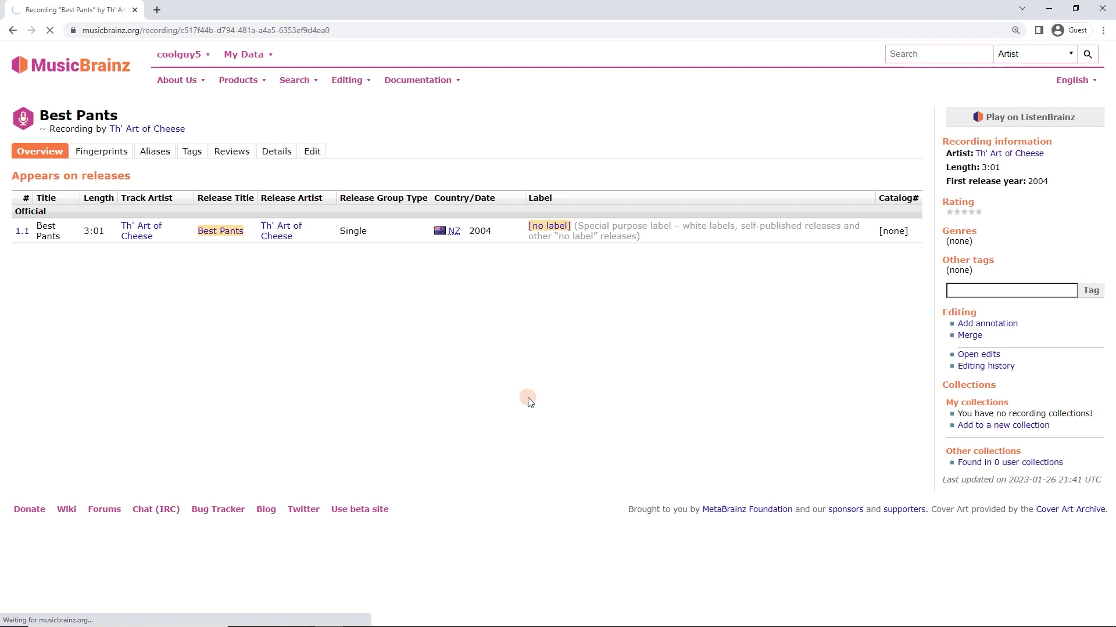
pyautogui.scroll(-3, 613, 418)
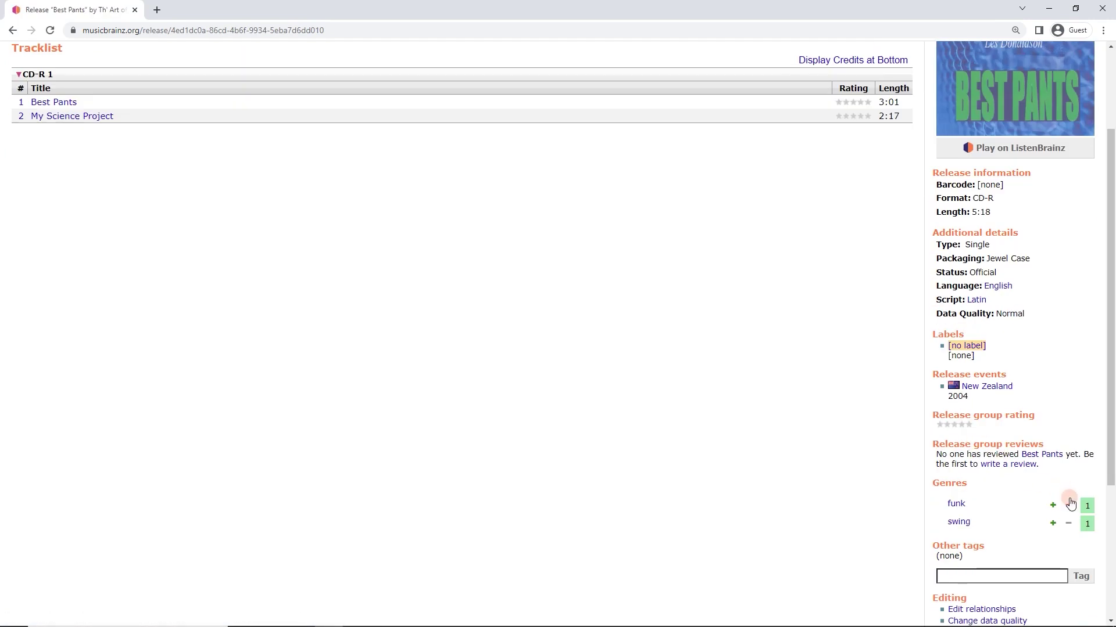
pyautogui.scroll(1, 592, 341)
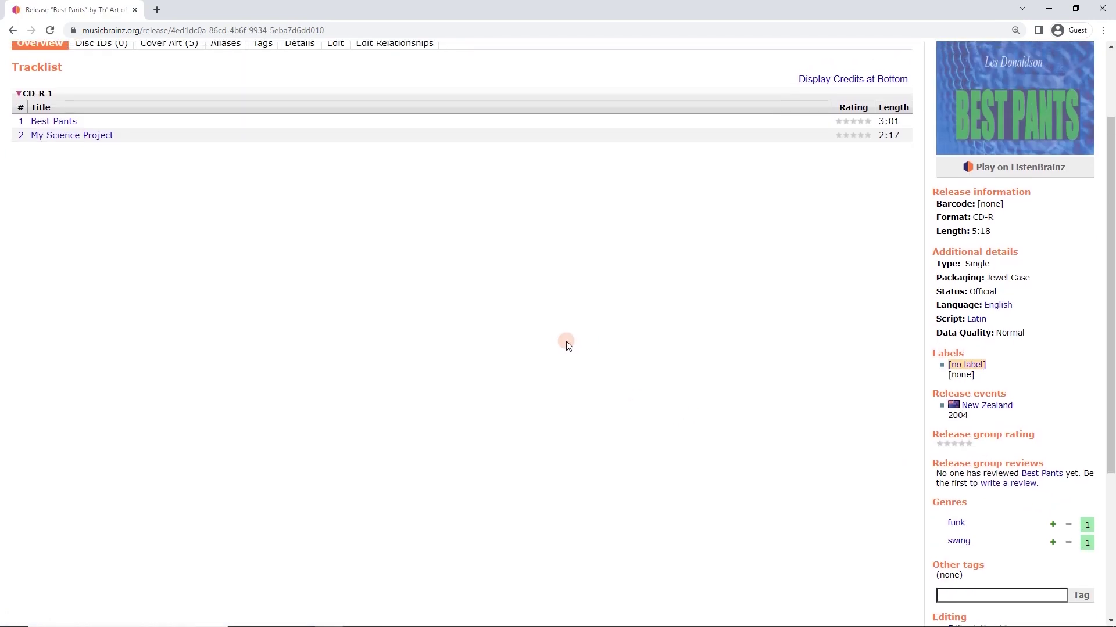
pyautogui.scroll(1, 575, 337)
pyautogui.scroll(-2, 959, 445)
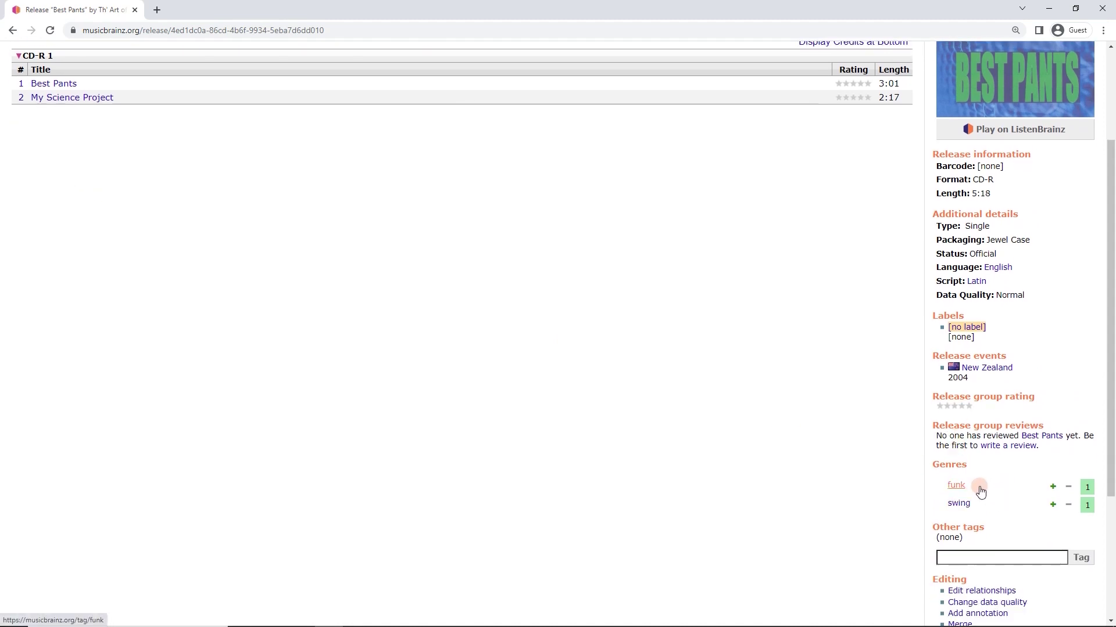
pyautogui.scroll(2, 517, 270)
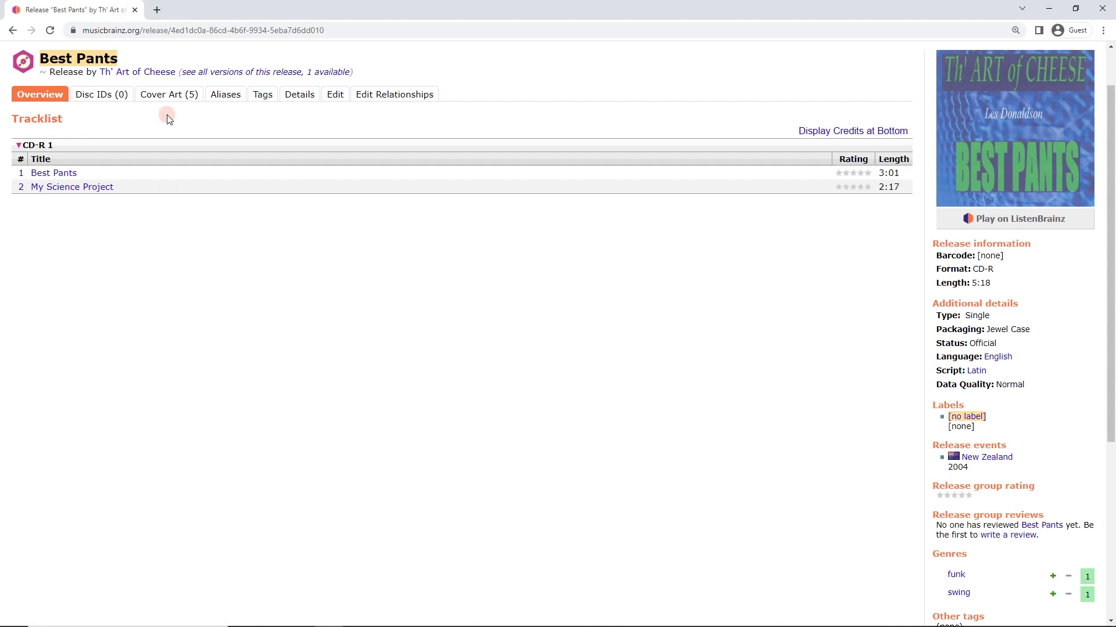
# - Open the Th' Art of Cheese artist page from the link under the Best Pants title
pyautogui.click(161, 94)
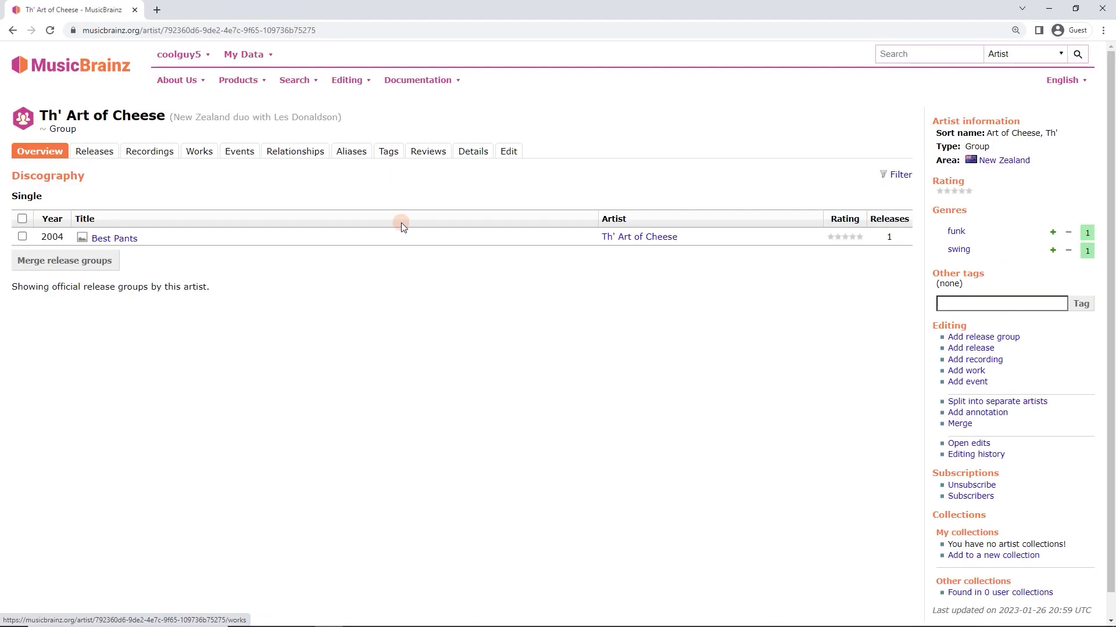